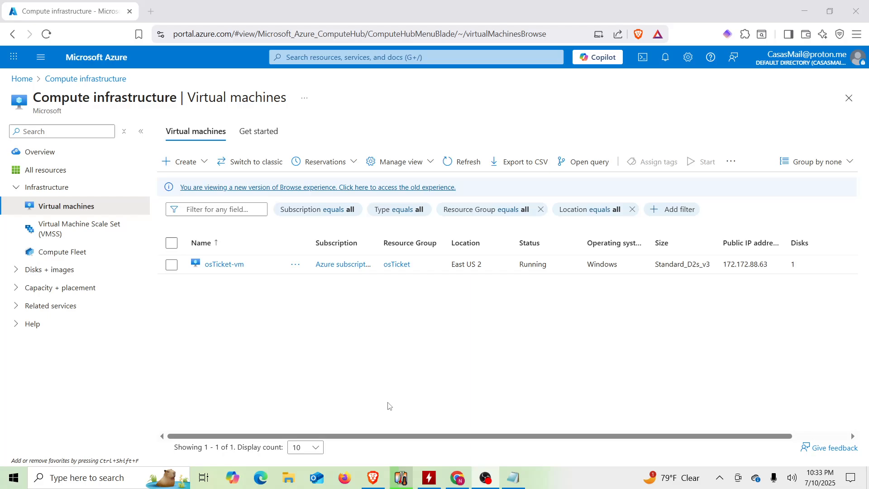
Start a Windows search to find the Remote Desktop Connection app.
left_click(130, 478)
Launch Remote Desktop Connection and connect to the osTicket VM at 172.172.88.63.
type("re")
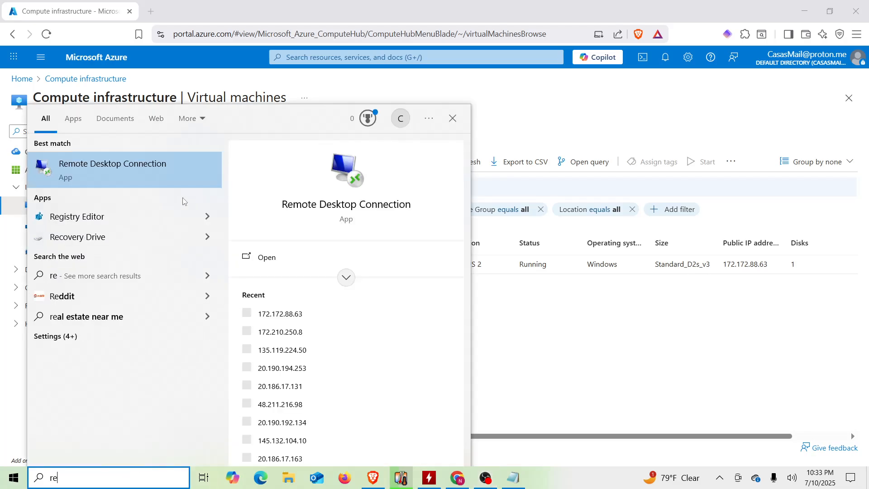
left_click(156, 175)
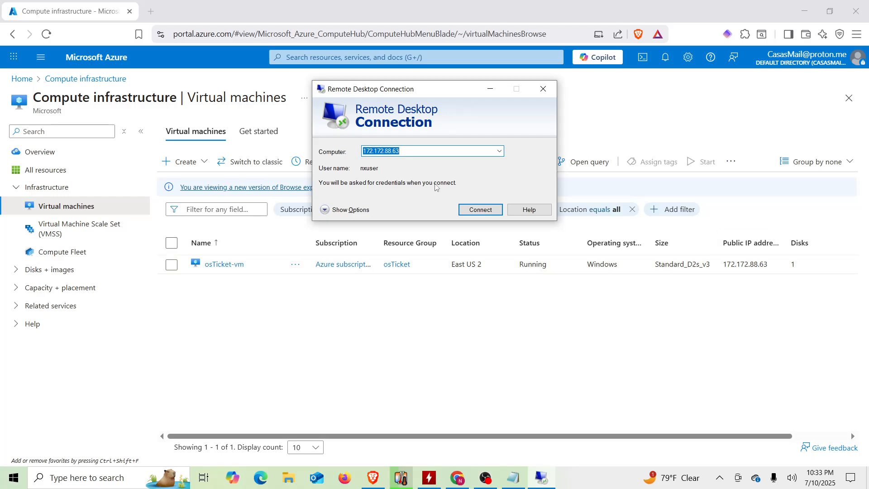
left_click(481, 210)
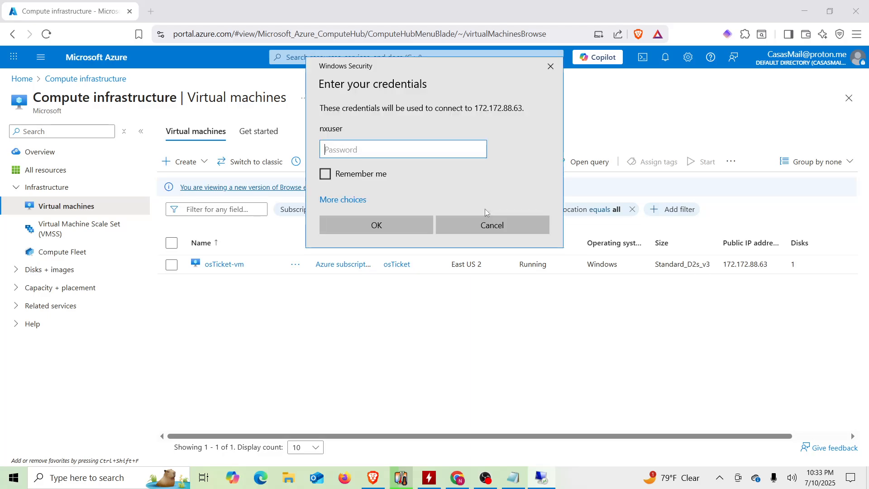
Copy the VM password from the login notes into the credentials prompt and submit it.
left_click(520, 479)
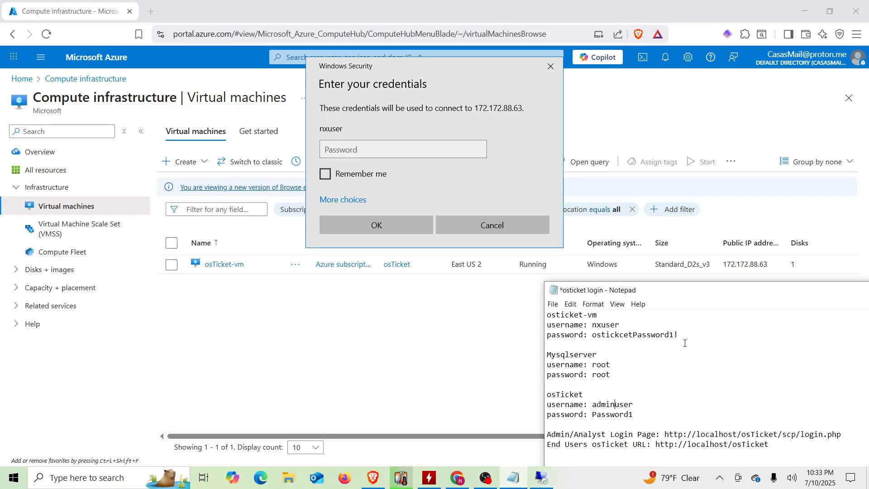
left_click_drag(683, 339, 615, 336)
left_click(619, 336)
left_click(615, 336)
double_click(601, 336)
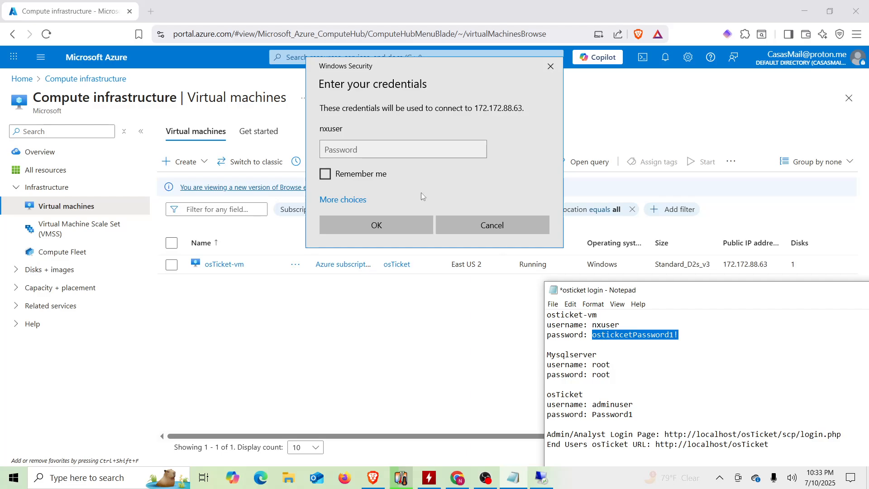
left_click(379, 149)
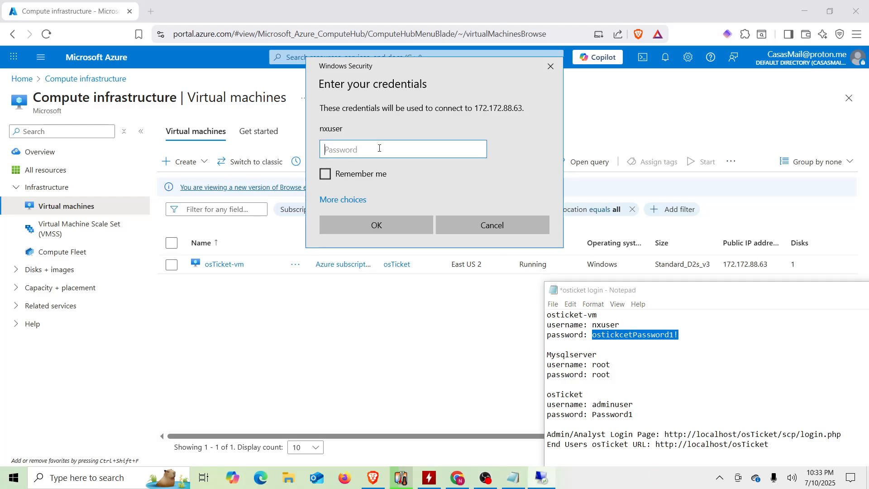
key("ctrl+v")
left_click(382, 224)
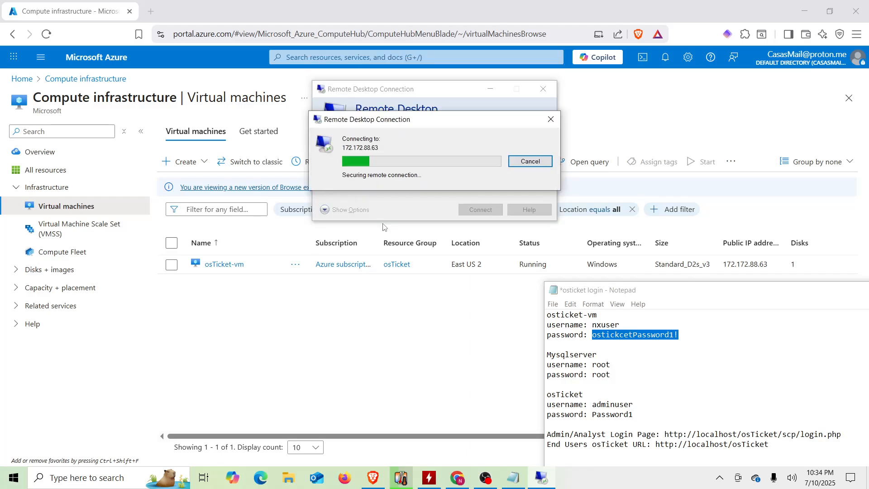
Accept the certificate, start Edge in the remote session, and copy the admin login URL from the notes.
left_click(474, 248)
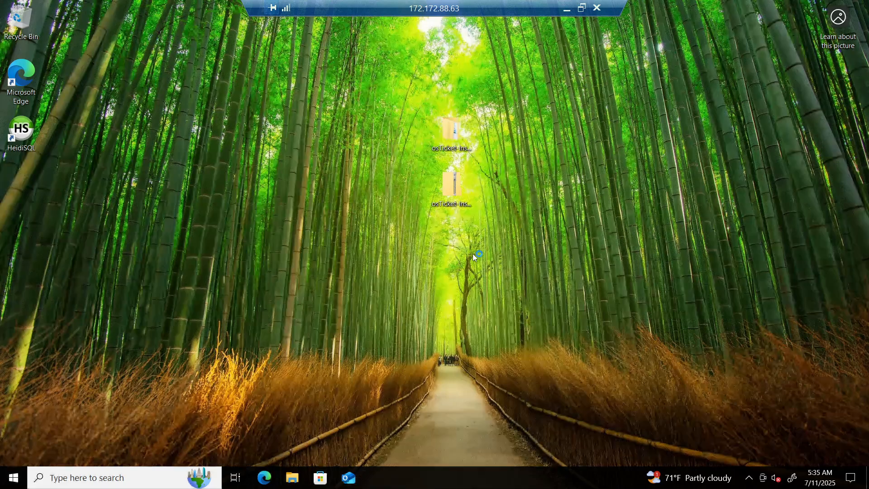
left_click(25, 81)
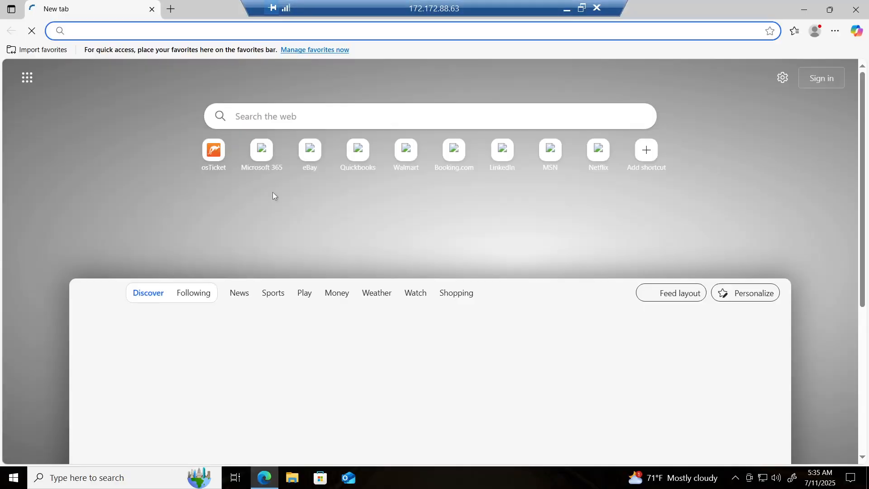
left_click(566, 11)
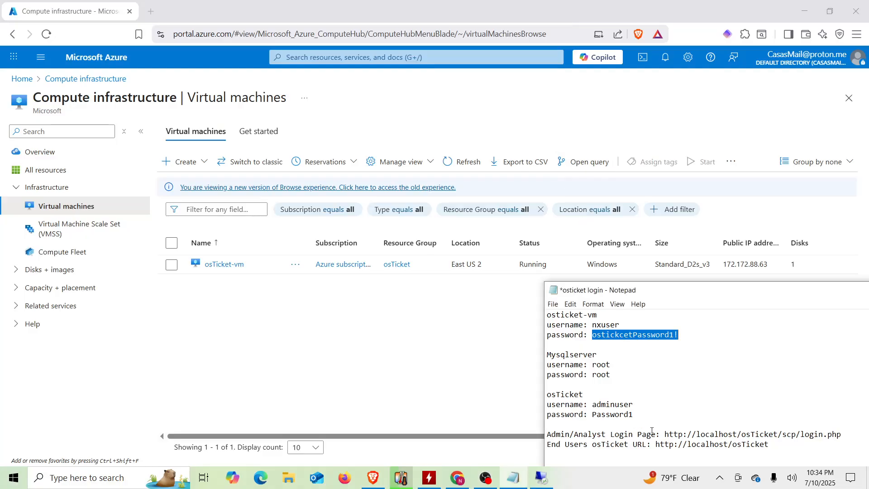
left_click(693, 435)
double_click(693, 435)
key("ctrl+c")
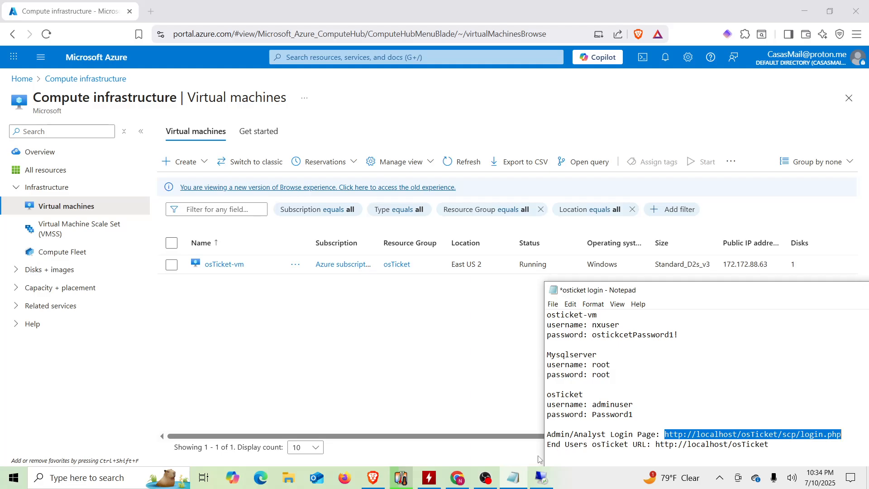
Load the osTicket agent login page in the remote Edge browser.
left_click(541, 478)
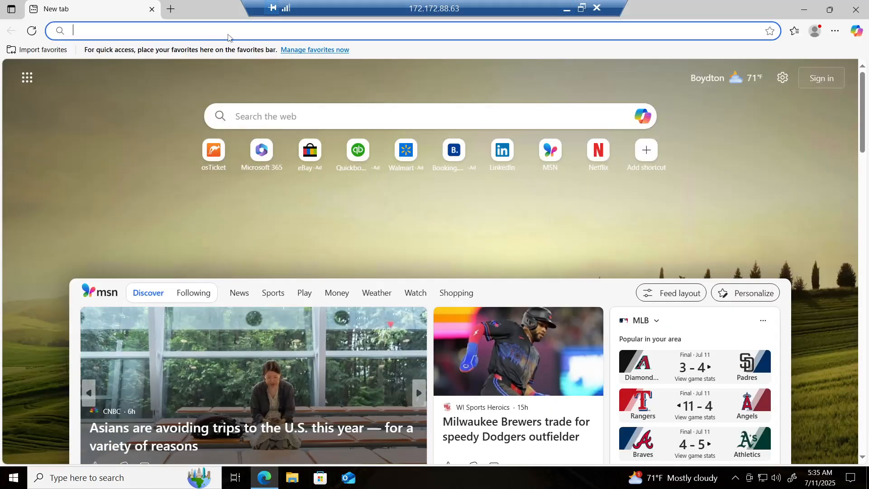
key("ctrl+v")
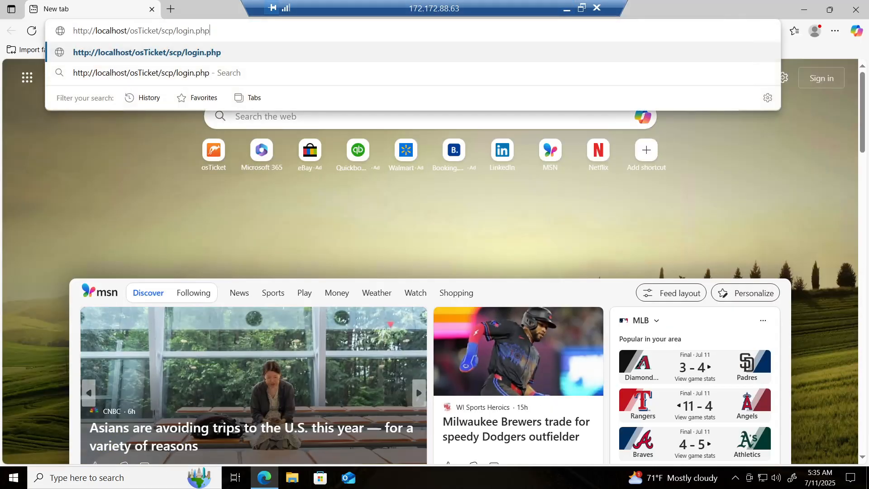
key("Return")
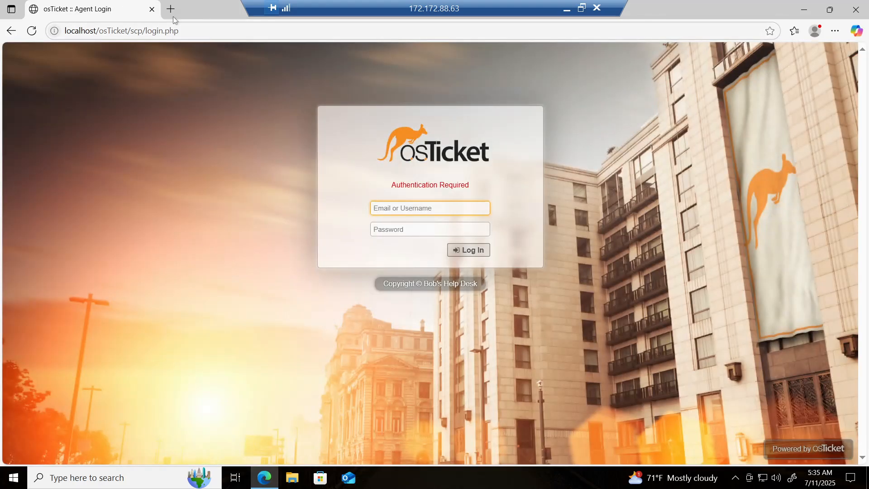
Open the end-user URL in a new tab to reach Bob's Help Desk support center.
left_click(171, 9)
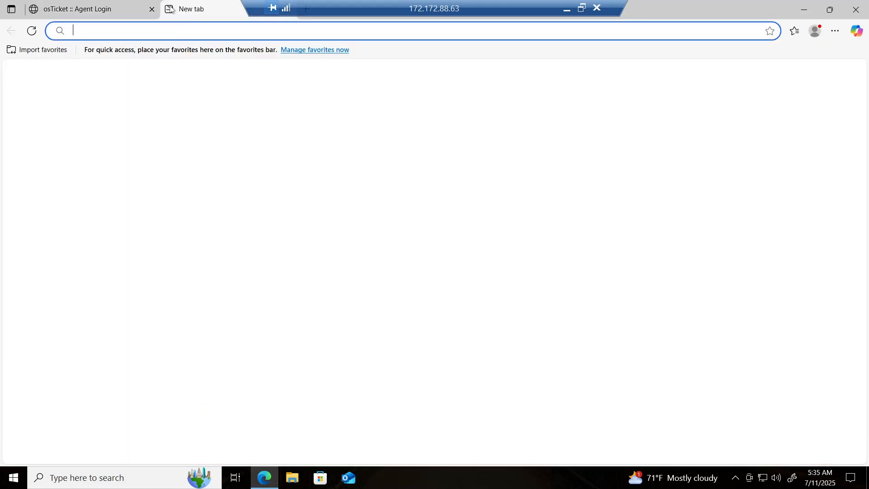
left_click(563, 11)
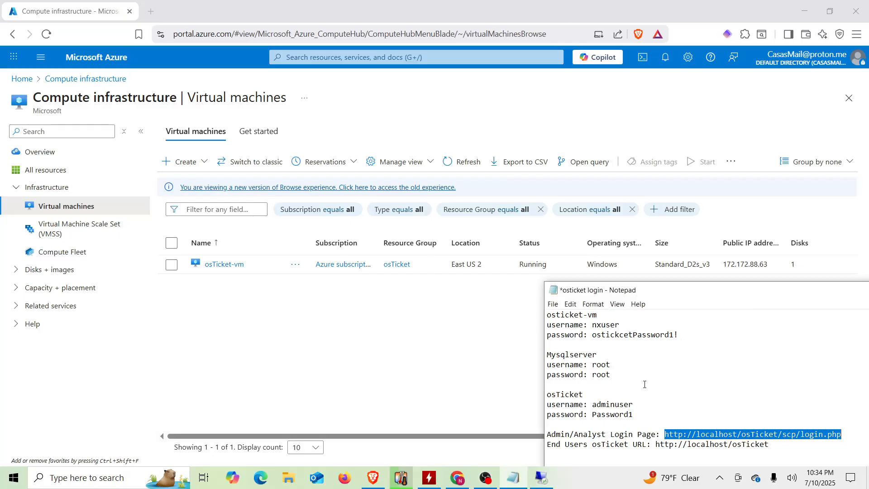
double_click(688, 445)
key("ctrl+c")
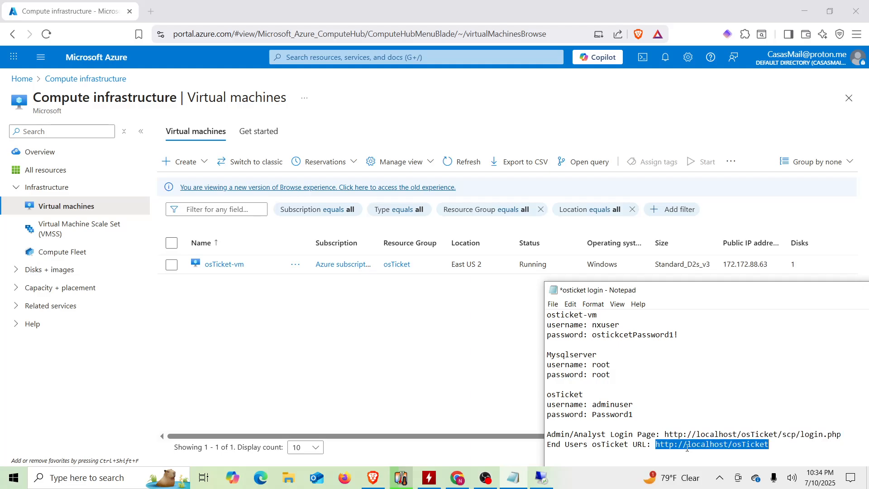
left_click(542, 481)
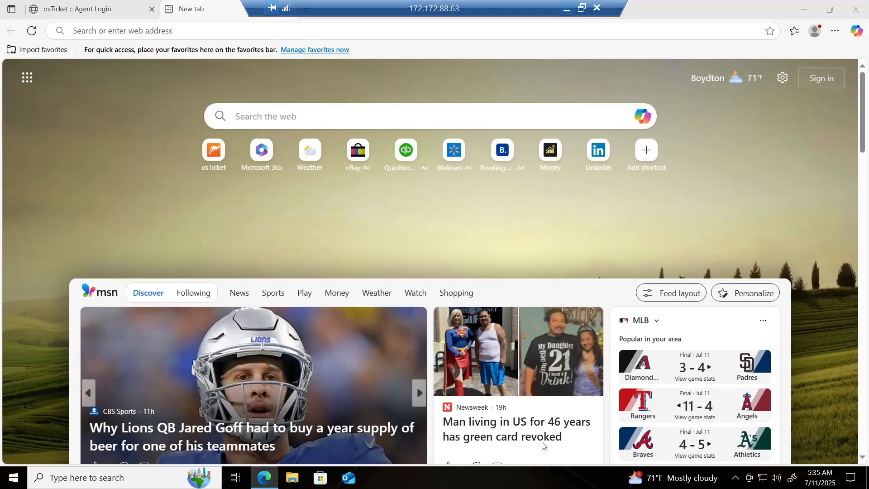
key("ctrl+v")
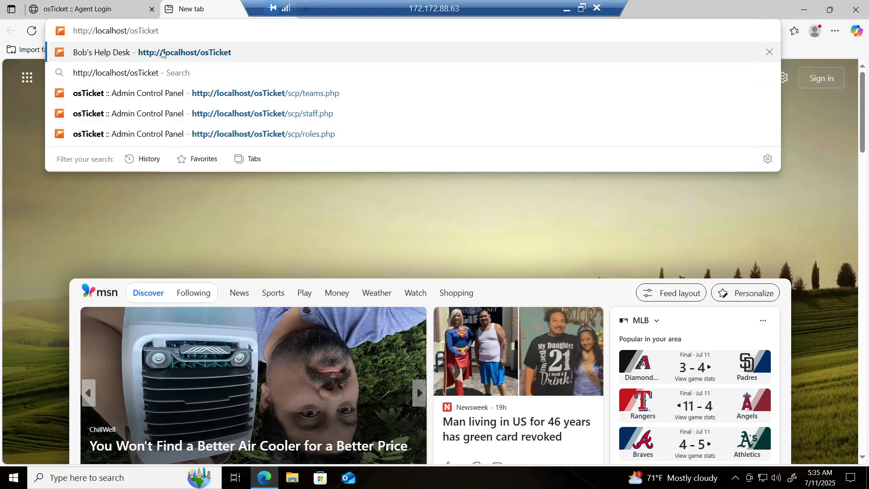
left_click(161, 53)
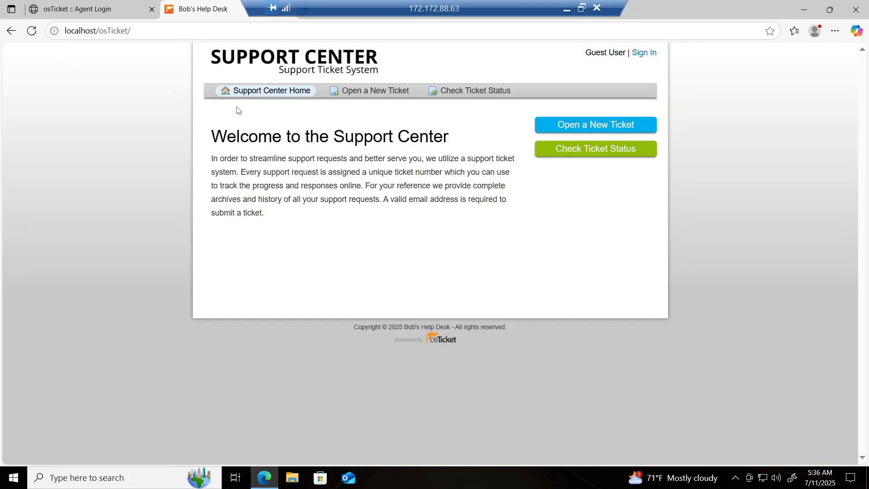
Fill in the saved agent username and copy the osTicket admin password from the notes.
left_click(96, 5)
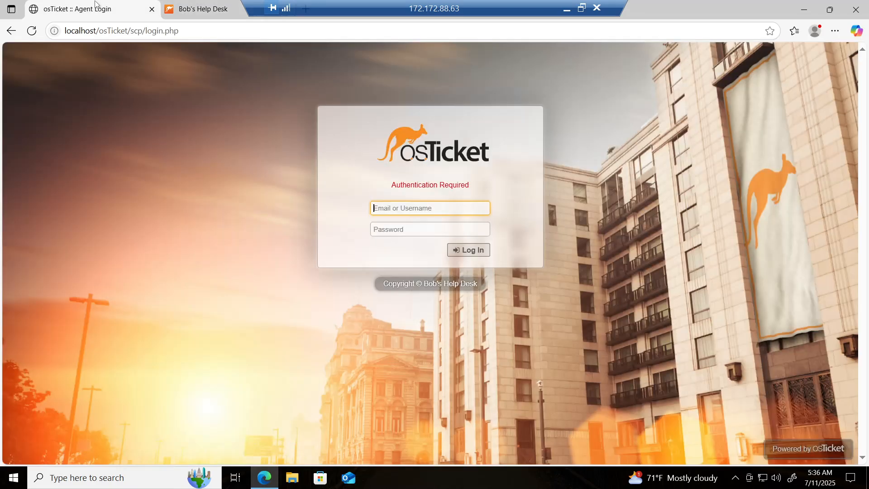
left_click(422, 215)
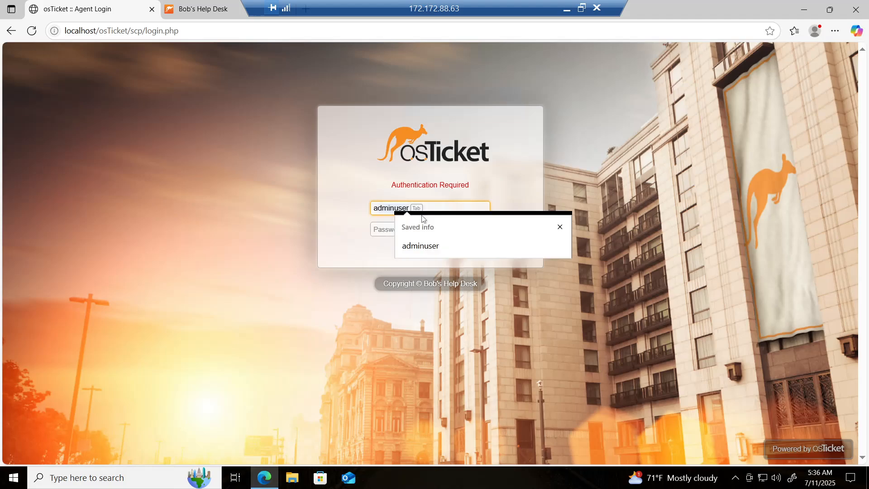
left_click(431, 248)
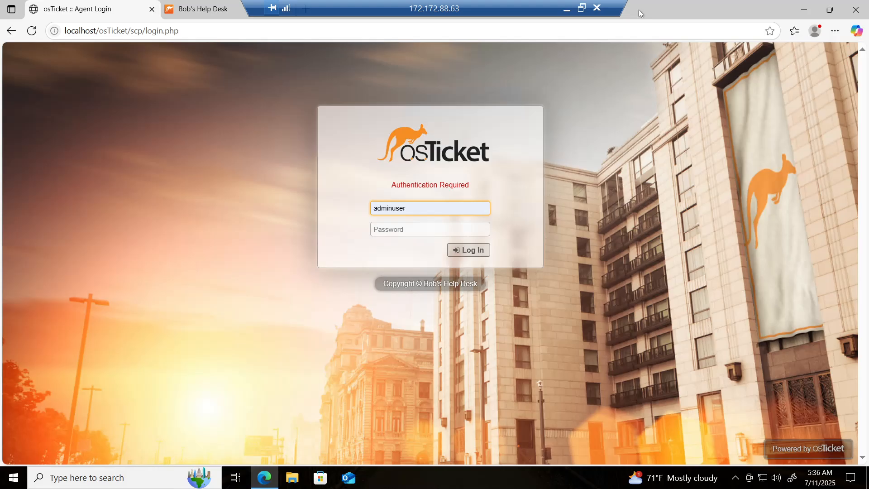
left_click(567, 9)
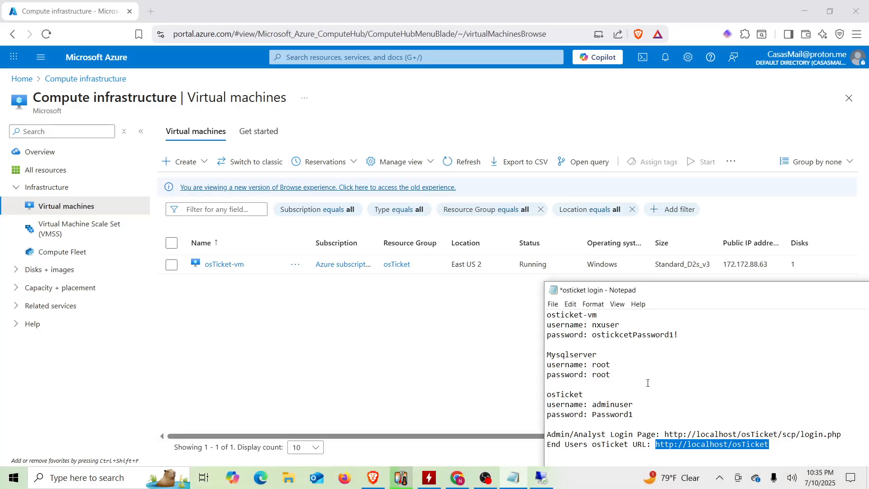
left_click(701, 418)
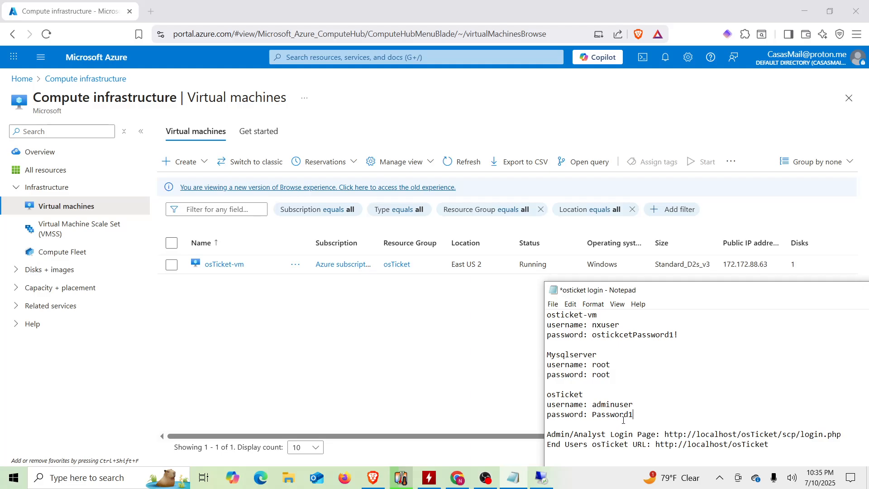
double_click(609, 416)
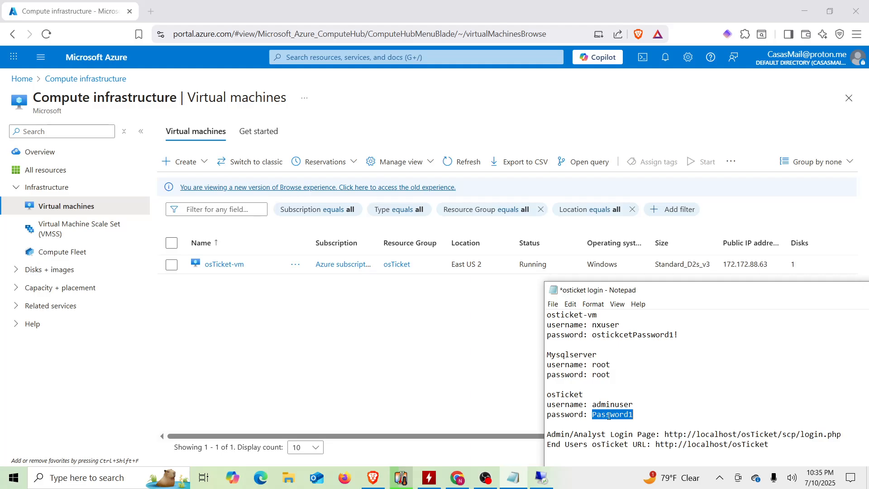
left_click(658, 411)
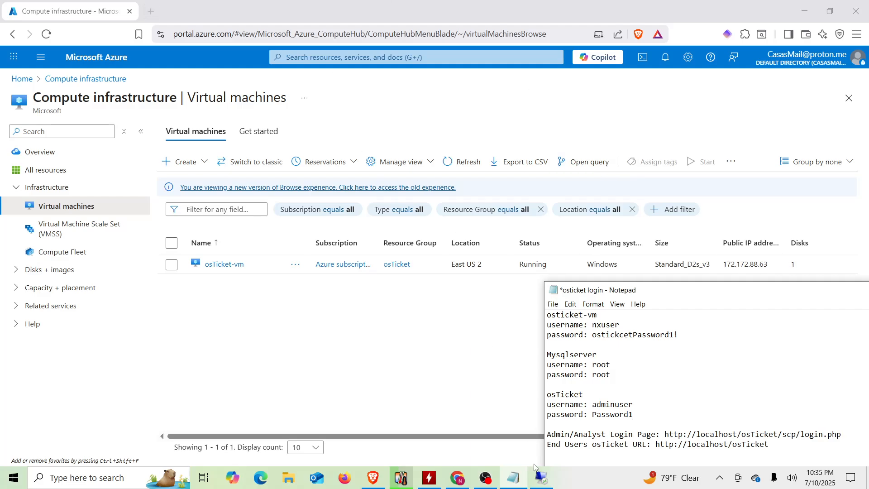
left_click(535, 481)
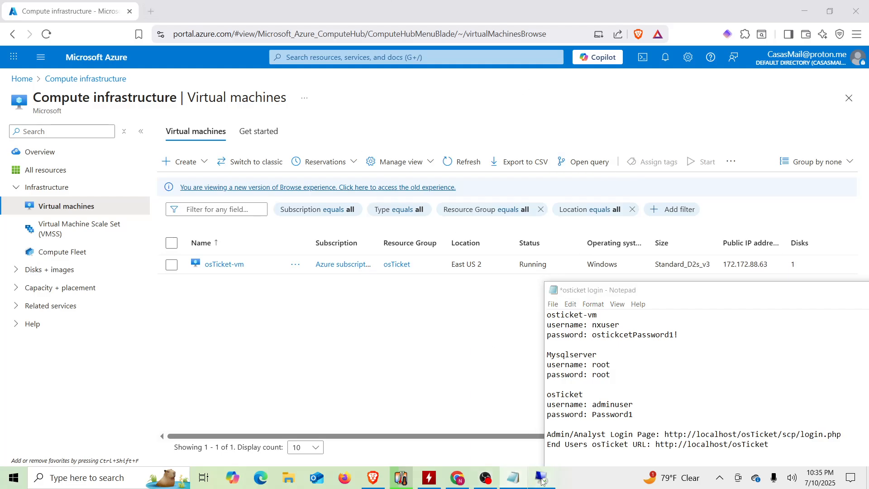
Log in with the admin password and dismiss Edge's save-password offer.
left_click(400, 227)
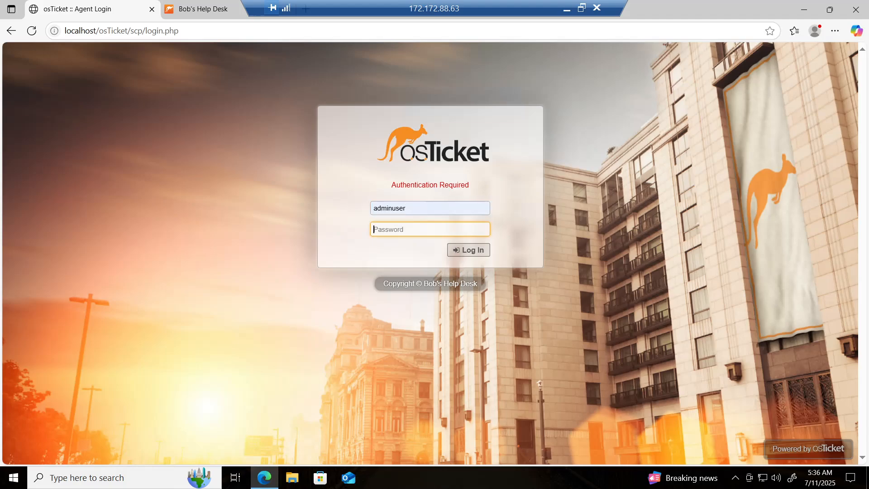
type("•••••••••")
left_click(466, 250)
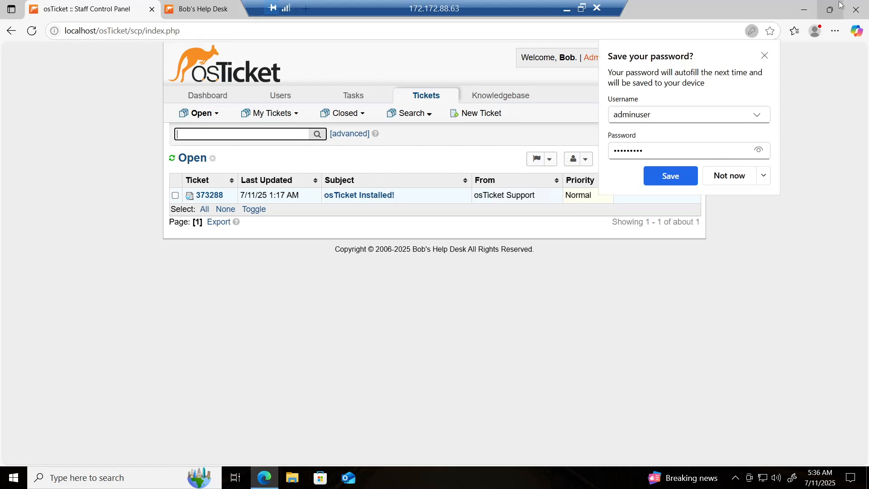
left_click(765, 57)
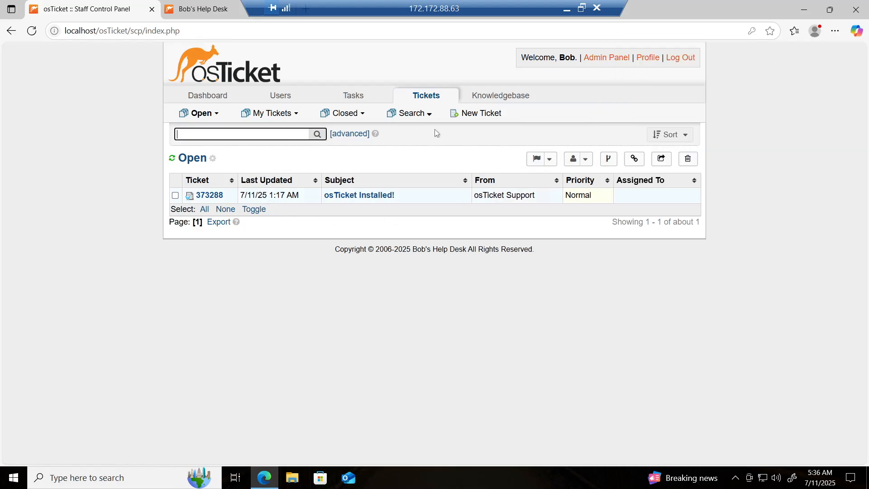
Navigate from the Admin Panel through Agents to the Roles list.
left_click(615, 64)
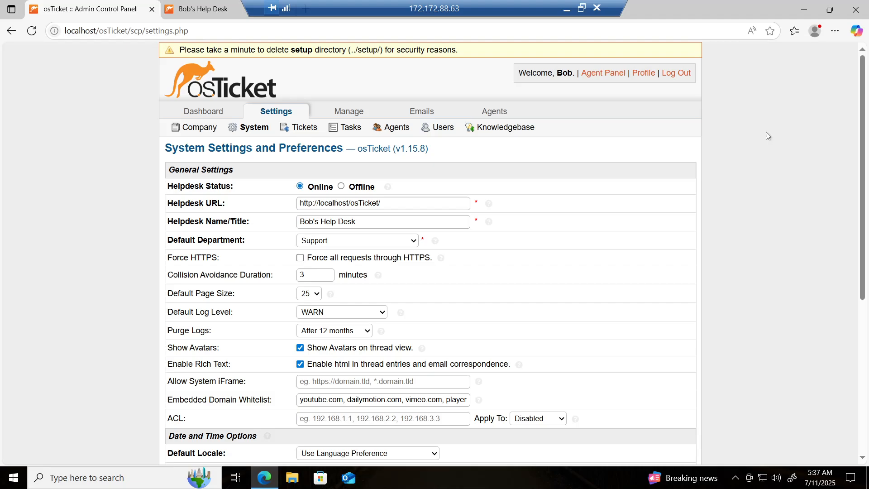
scroll(328, 241, "down", 1)
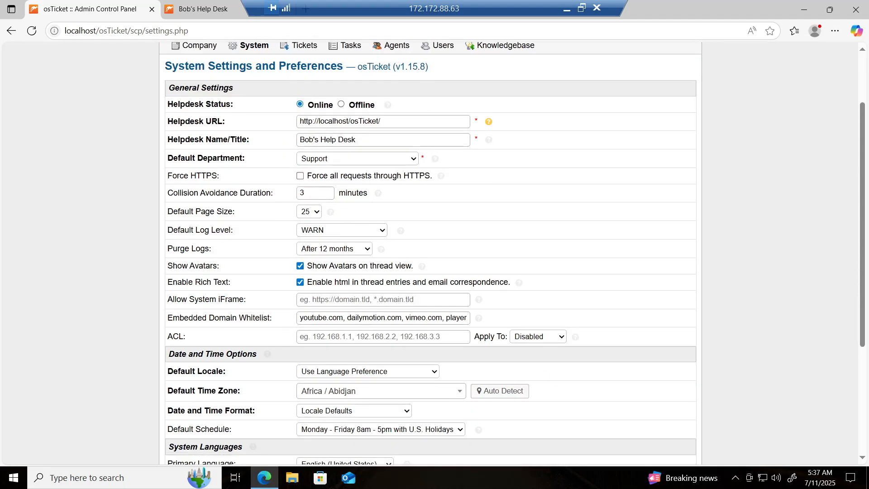
scroll(512, 156, "up", 2)
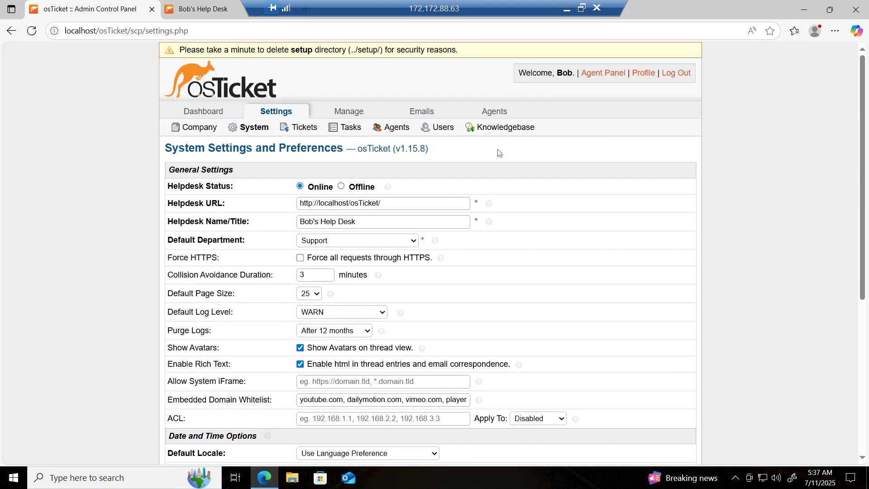
left_click(492, 115)
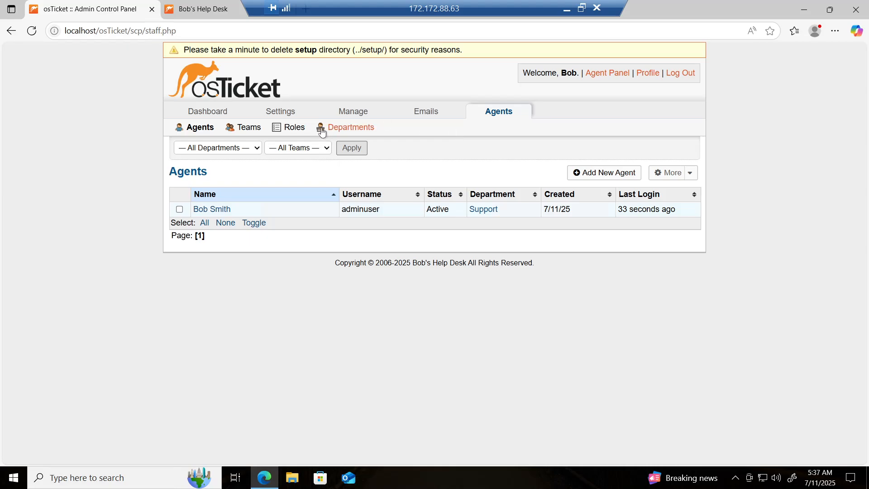
left_click(297, 134)
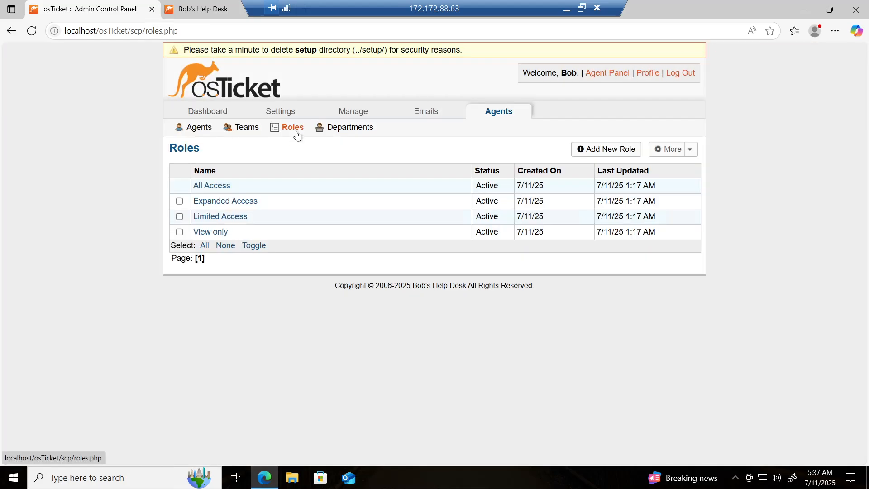
Create a role named Supreme Admin and grant it every ticket permission.
left_click(608, 151)
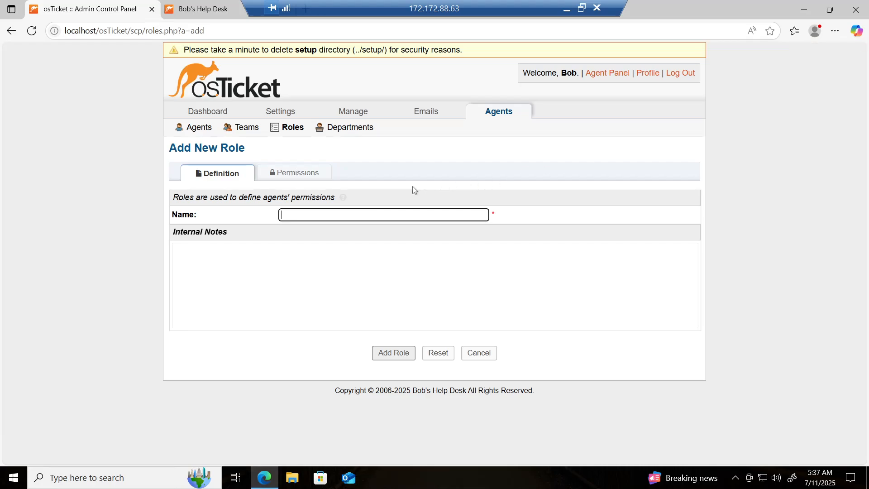
type("Supreme Admin")
left_click(297, 179)
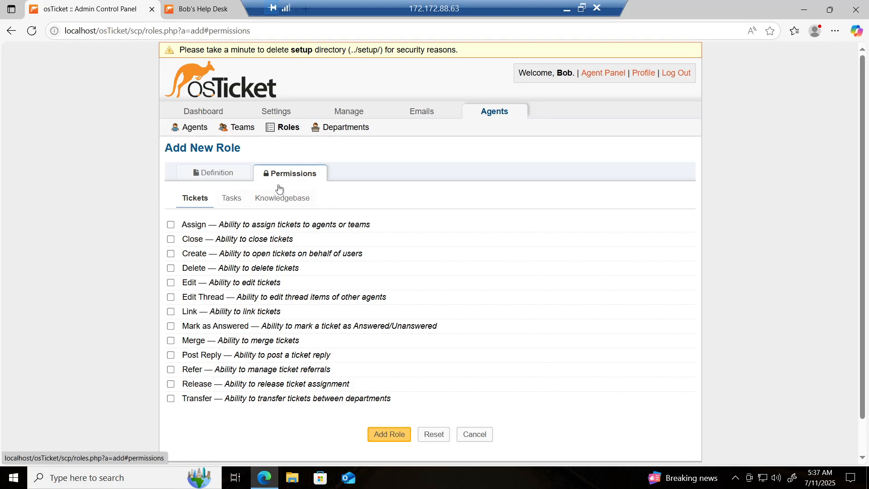
left_click(171, 227)
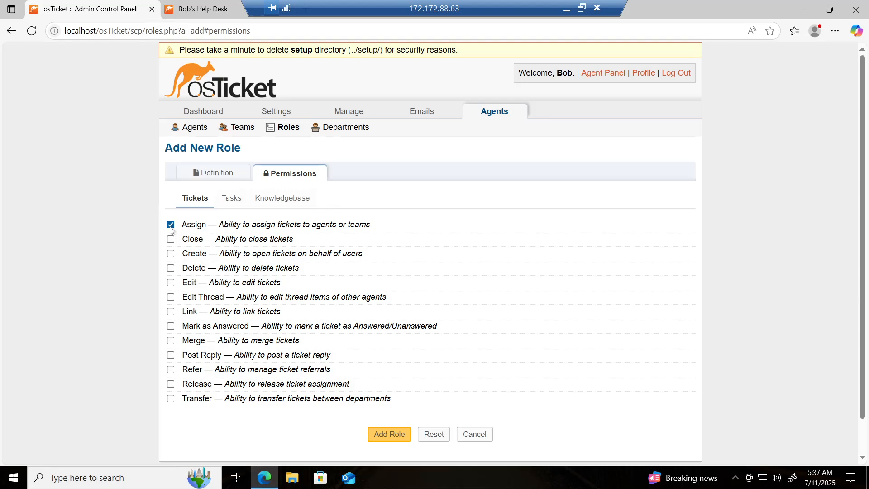
left_click(171, 240)
left_click(171, 254)
left_click(171, 269)
left_click(171, 283)
left_click(171, 297)
left_click(171, 312)
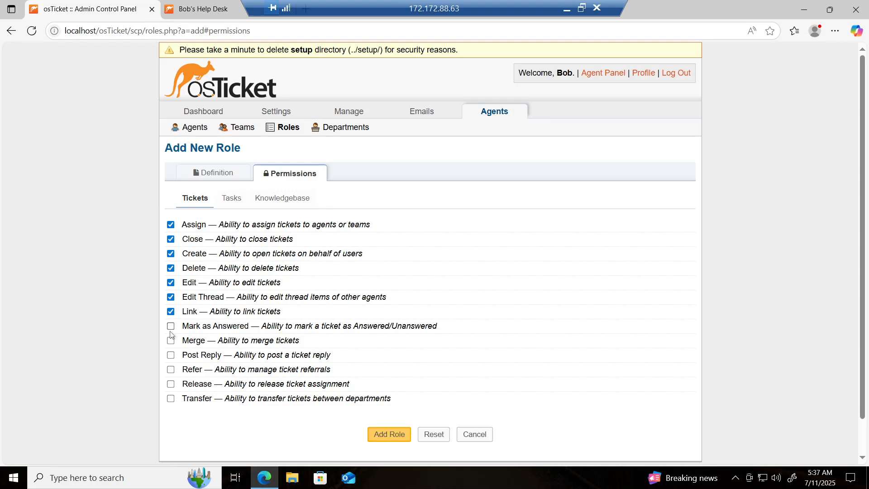
left_click(170, 326)
left_click(171, 341)
left_click(171, 356)
left_click(171, 370)
left_click(170, 384)
left_click(170, 399)
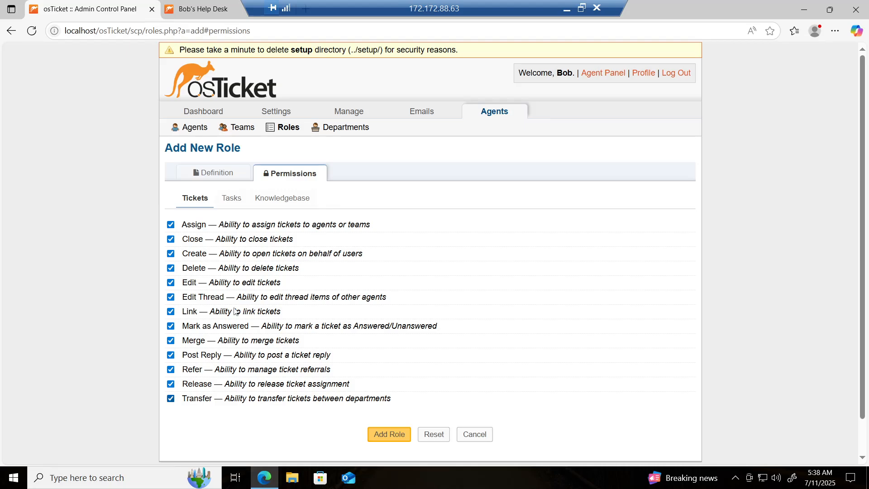
Grant all task and knowledgebase permissions, then add the Supreme Admin role.
left_click(234, 203)
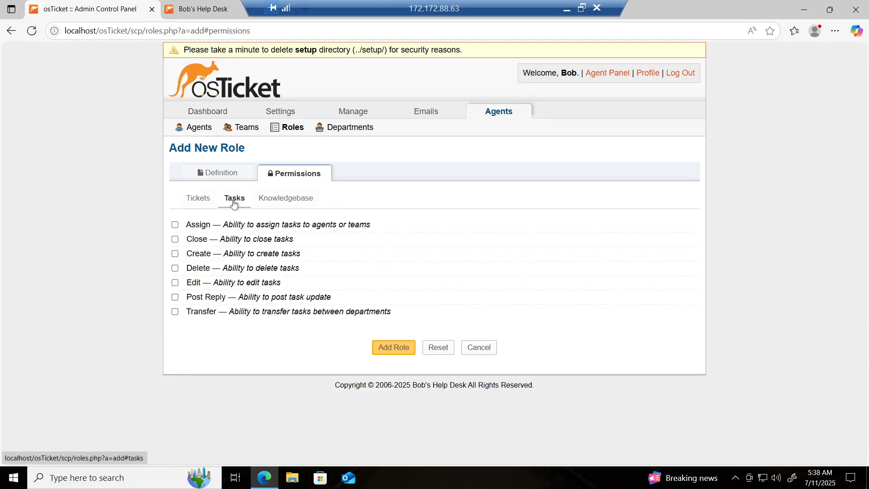
left_click(175, 225)
left_click(176, 240)
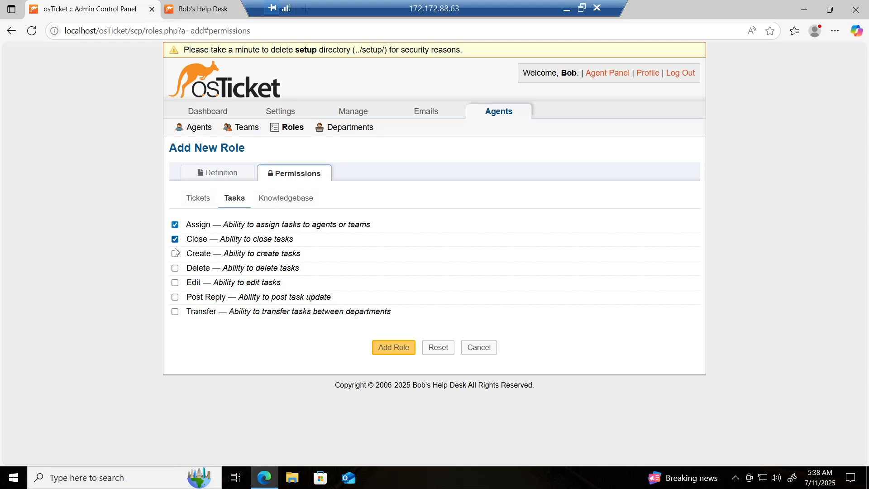
left_click(175, 254)
left_click(175, 268)
left_click(175, 283)
left_click(175, 298)
left_click(176, 313)
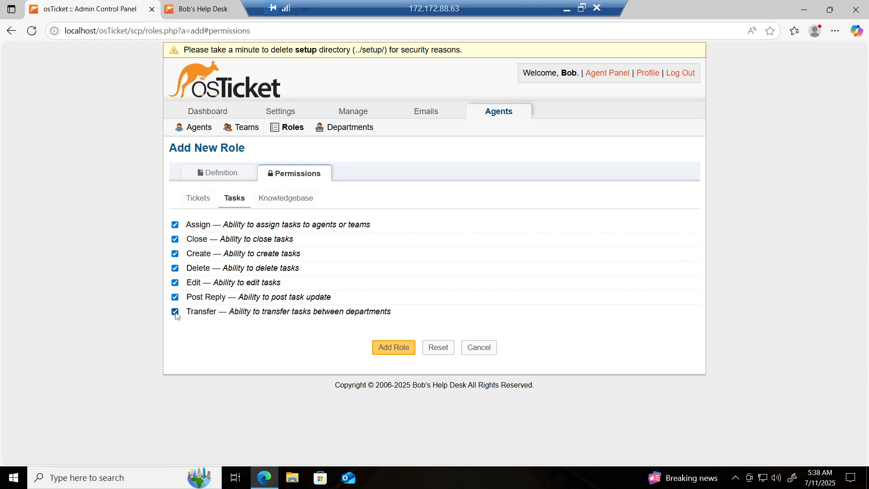
left_click(284, 199)
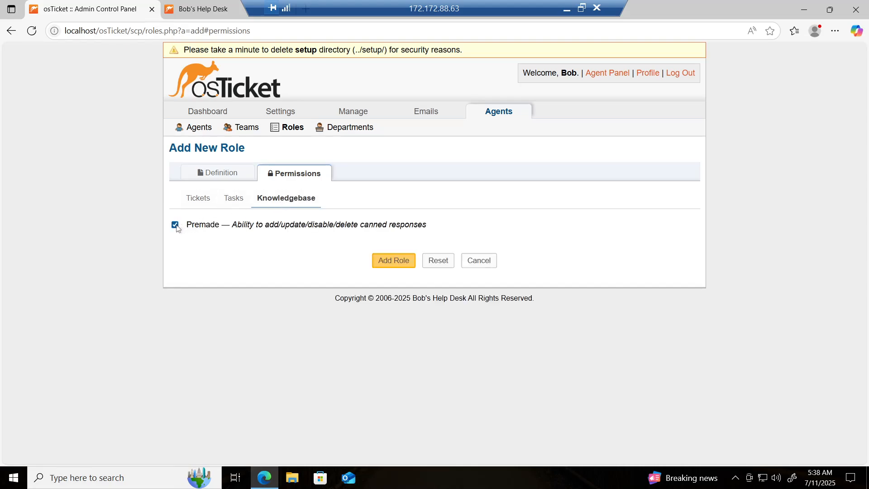
left_click(395, 264)
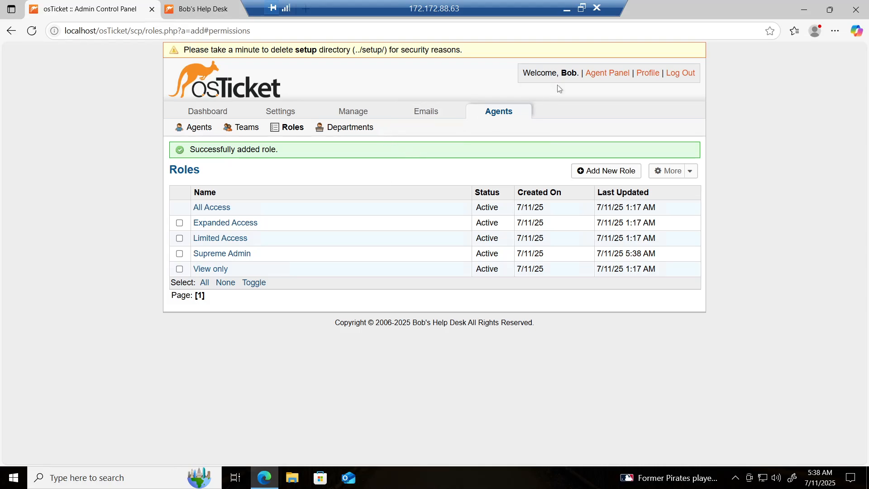
Add the System Admins department on the Monday - Friday 8am - 5pm with U.S. Holidays schedule.
left_click(343, 133)
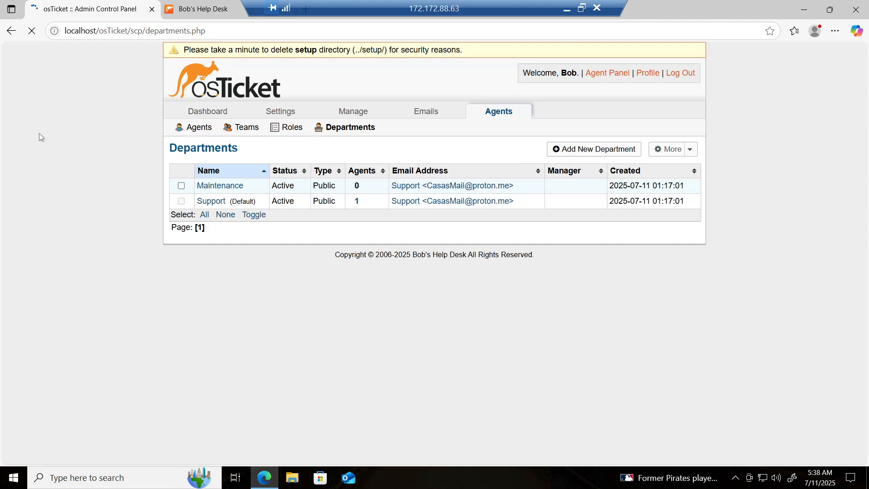
left_click(587, 154)
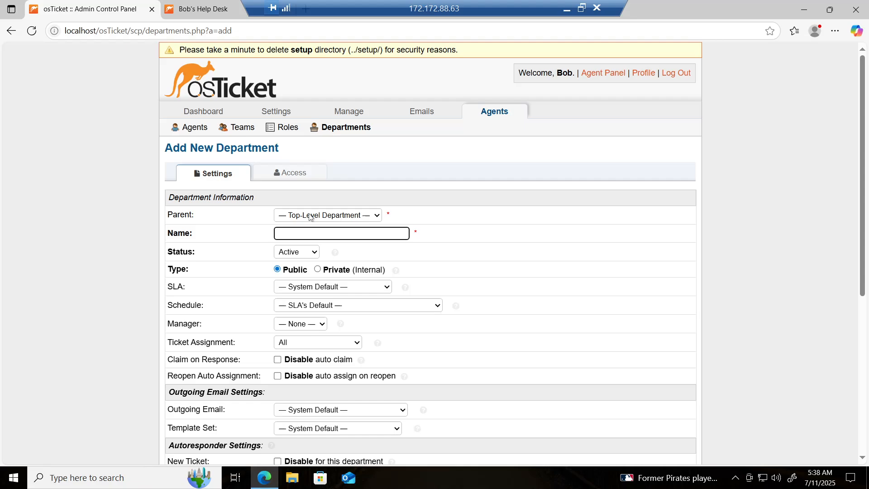
left_click(339, 226)
type("System Admins")
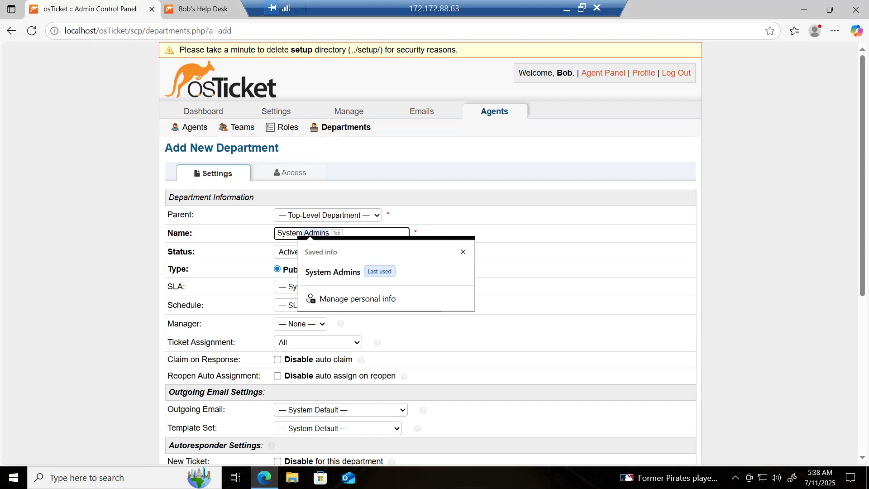
left_click(333, 271)
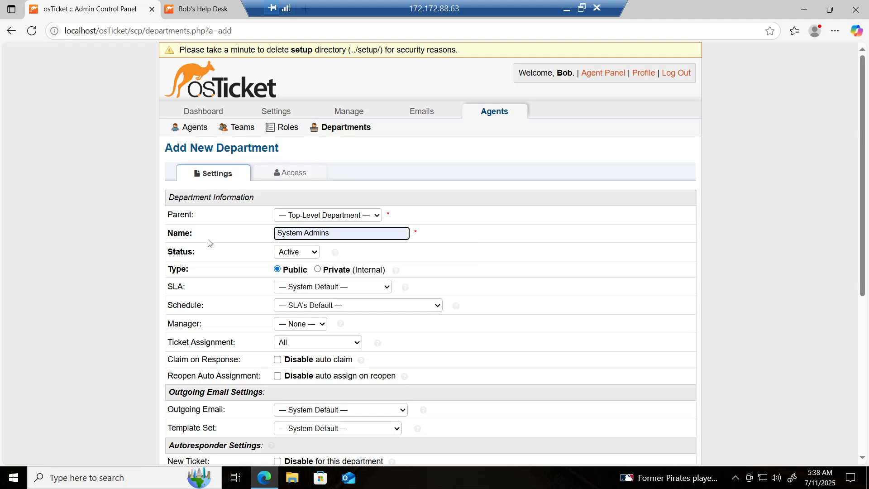
left_click(315, 306)
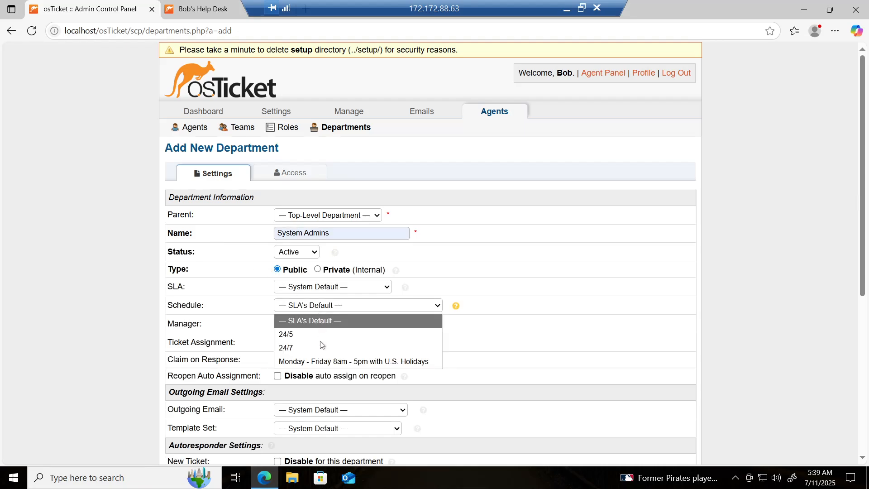
left_click(332, 362)
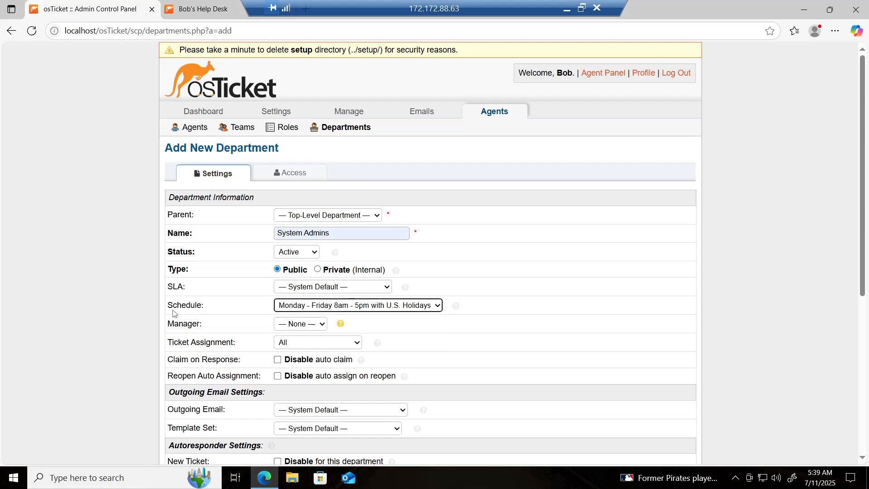
scroll(158, 323, "down", 5)
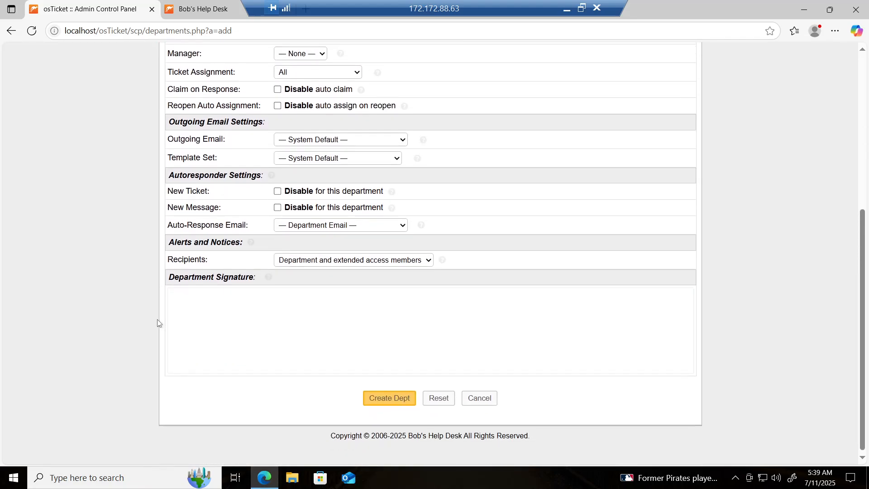
left_click(386, 400)
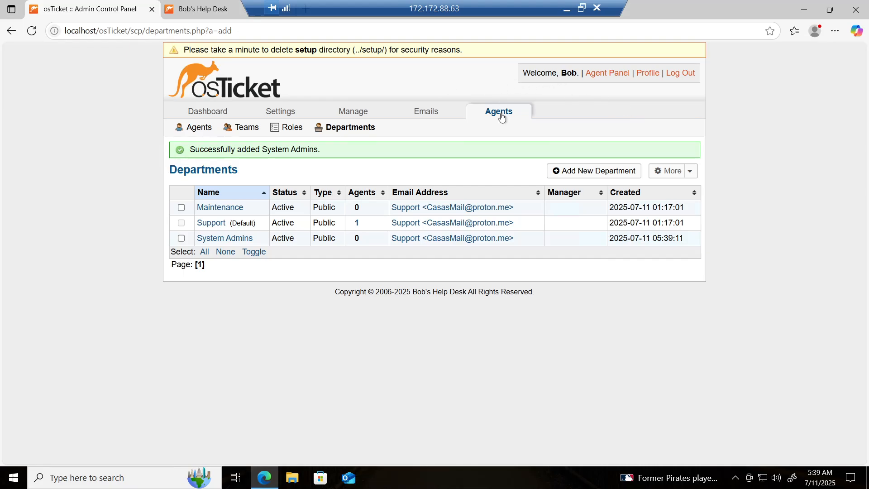
Create a new team named Remote Access and return to the Teams list.
left_click(240, 132)
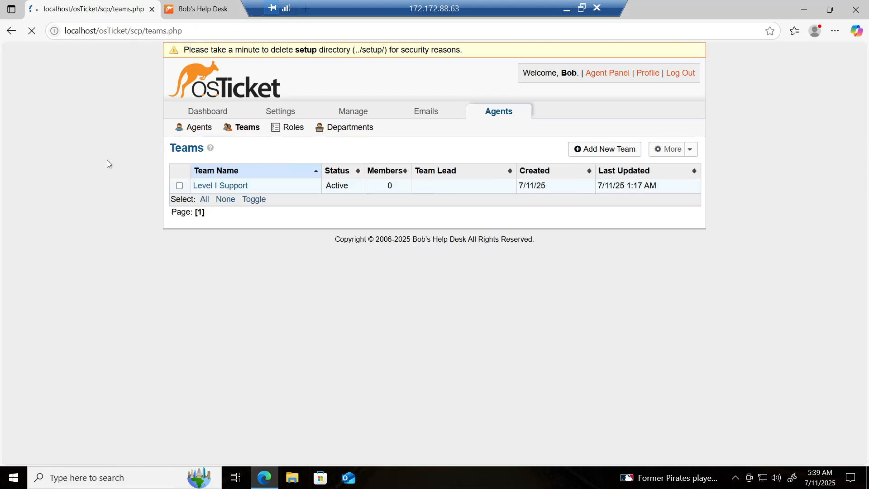
left_click(615, 156)
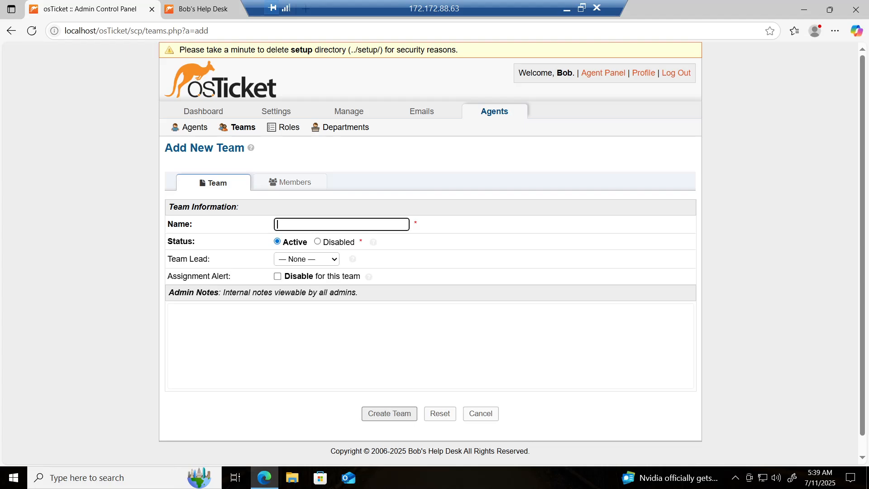
type("Remote Access")
key("Return")
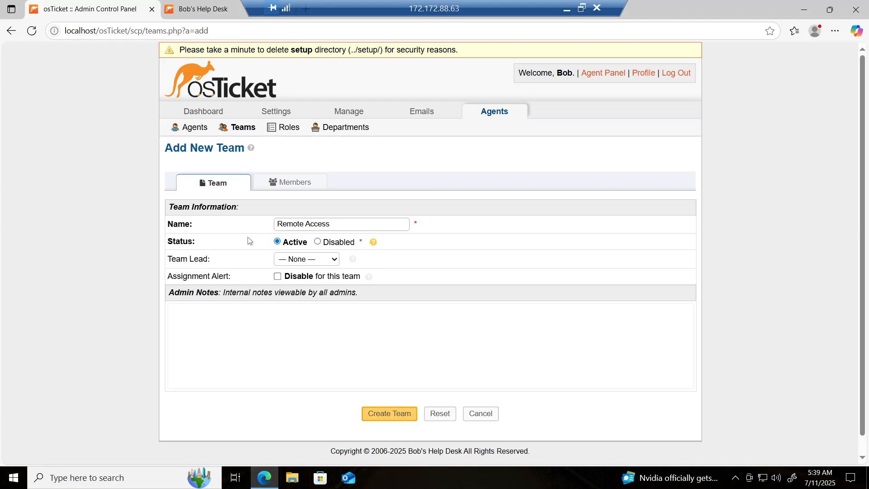
left_click(394, 416)
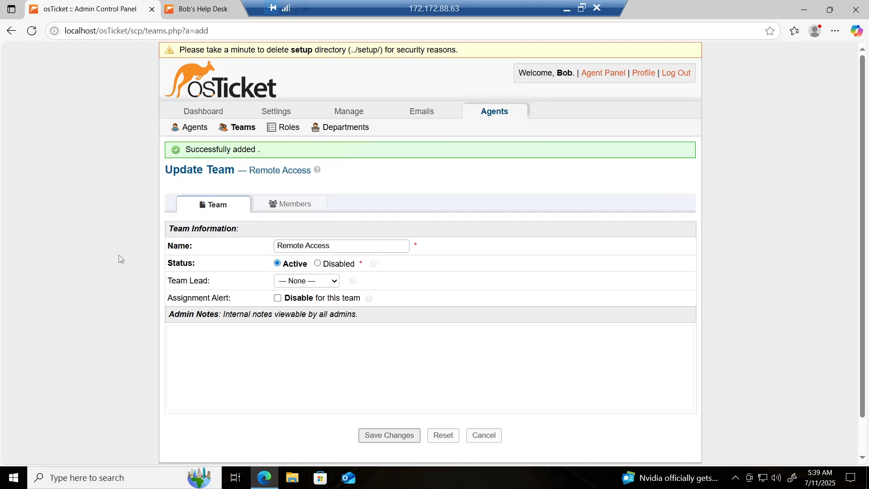
left_click(245, 130)
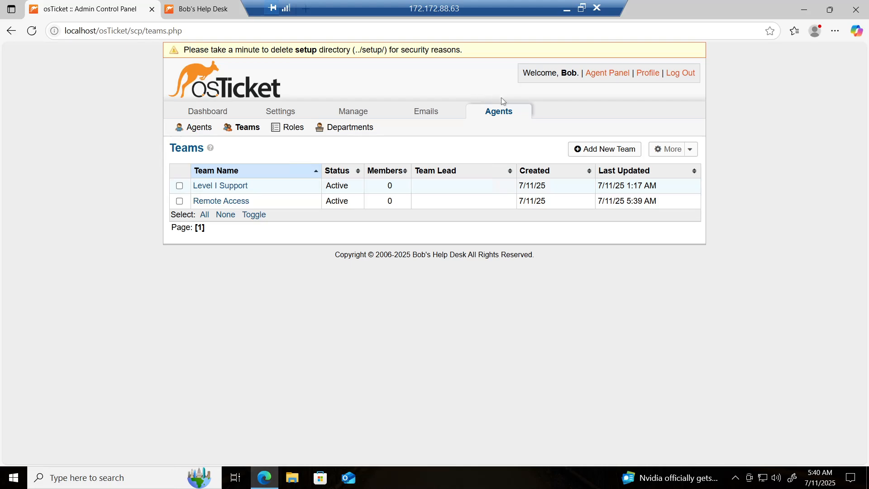
Review the Registration Required and Registration Method options in Settings > Users and save.
left_click(285, 115)
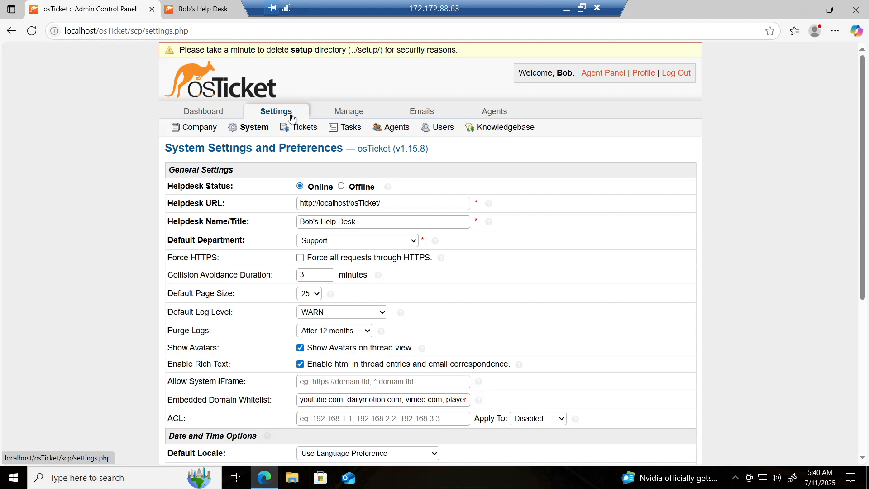
left_click(441, 130)
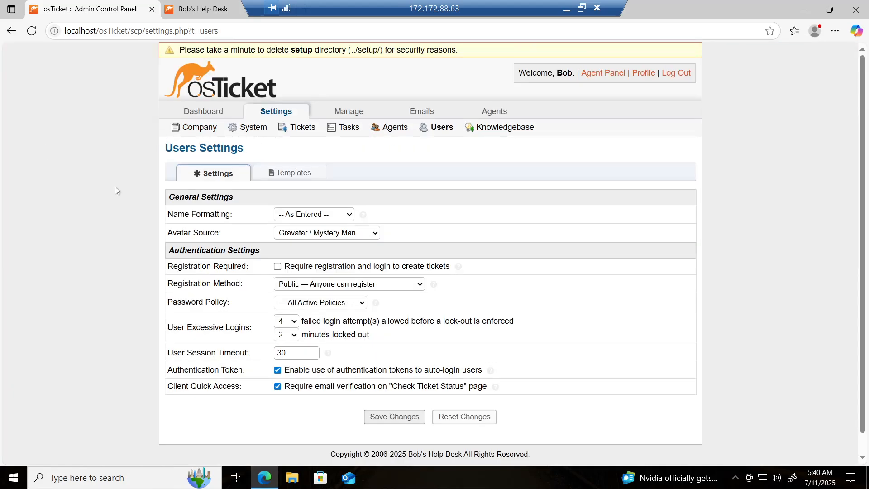
scroll(140, 243, "down", 1)
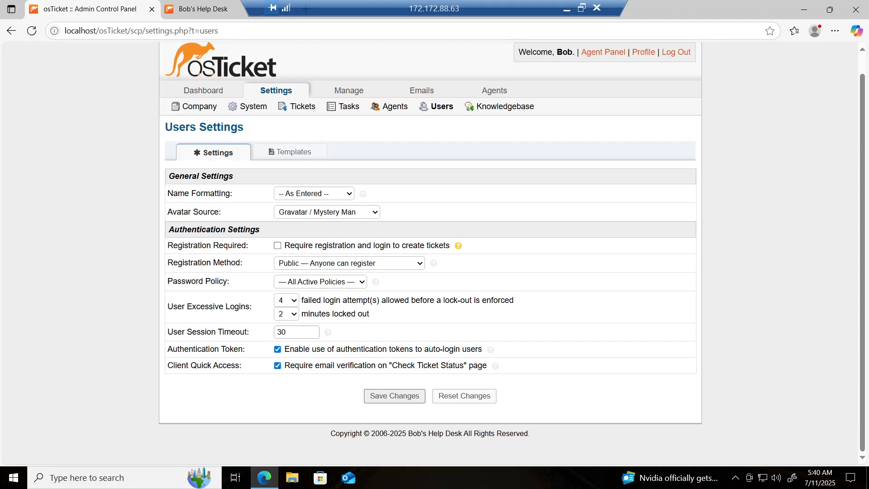
left_click_drag(167, 245, 247, 247)
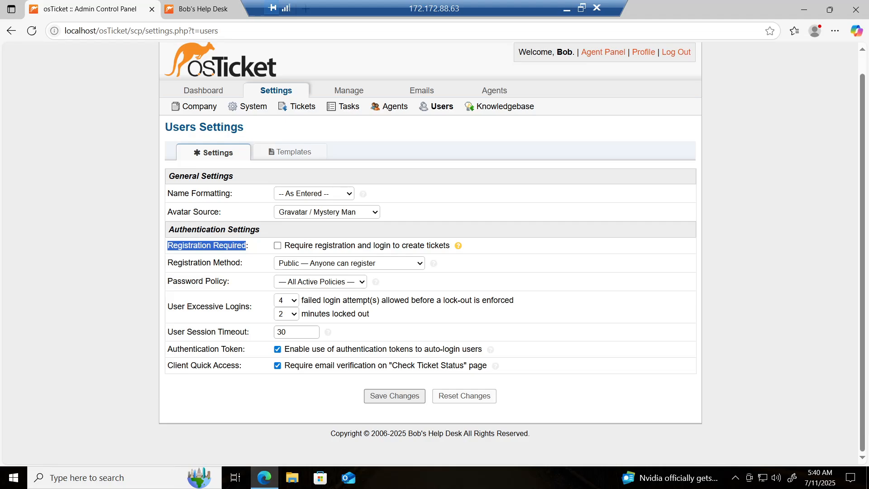
left_click(250, 250)
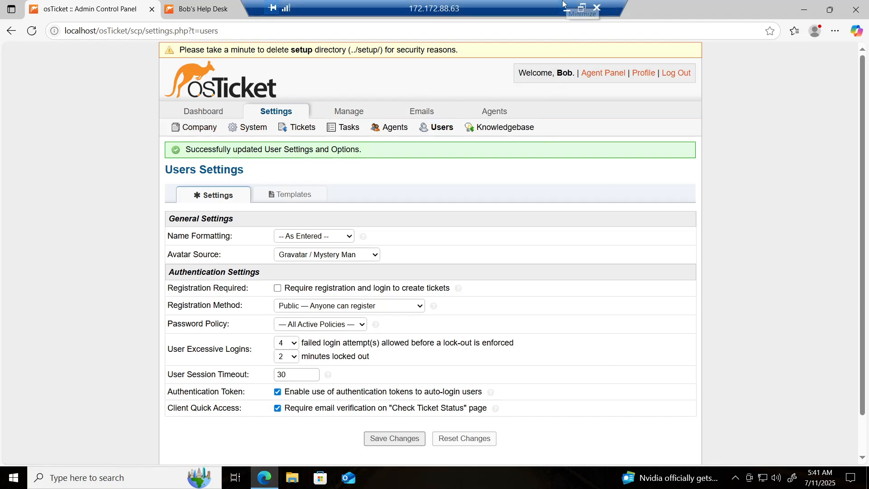
mouse_move(493, 115)
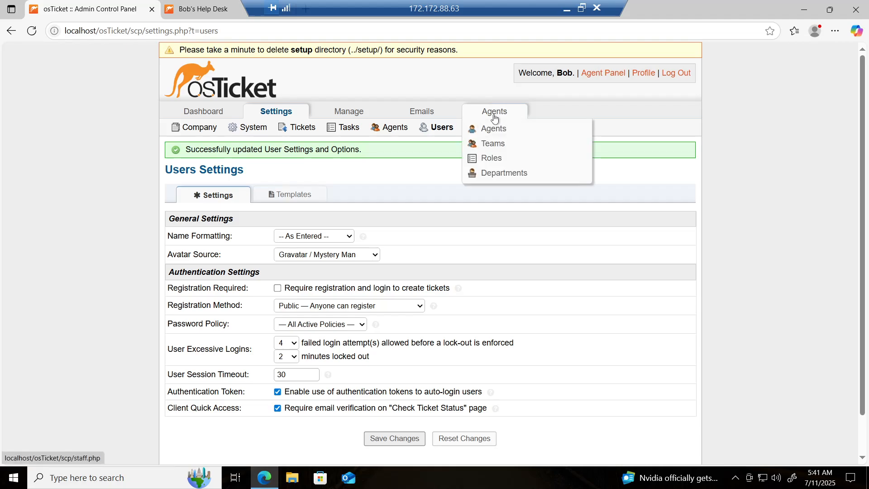
Start a new agent from the Agents list and enter the agent's first and last name.
left_click(497, 133)
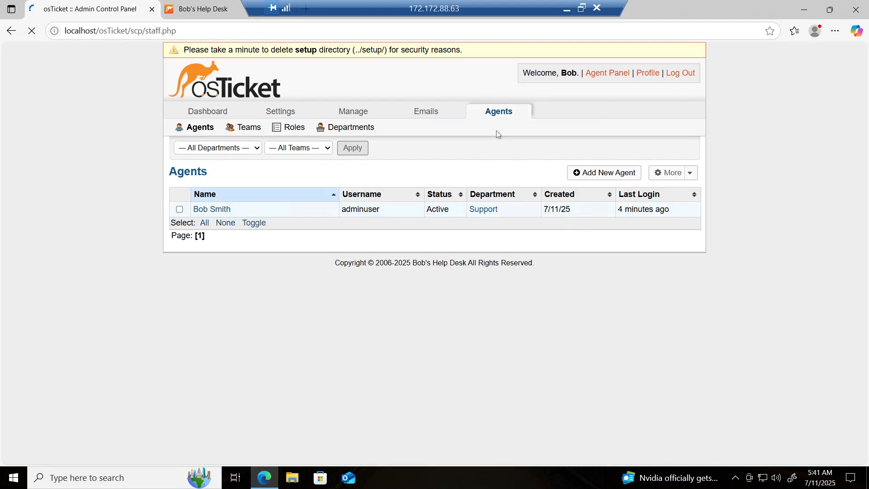
left_click(613, 177)
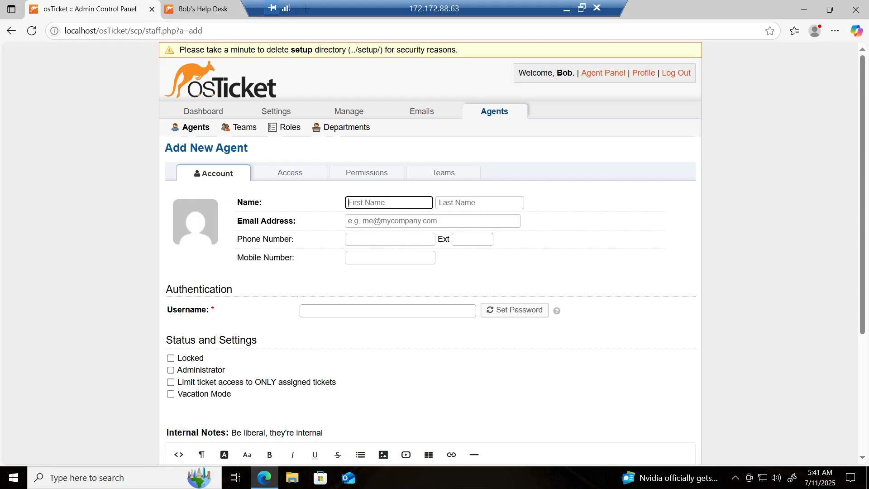
left_click(389, 202)
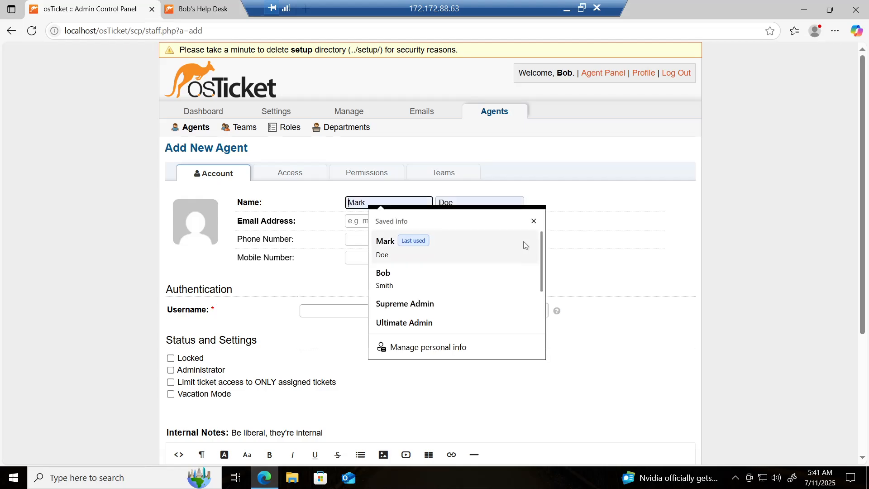
left_click(533, 222)
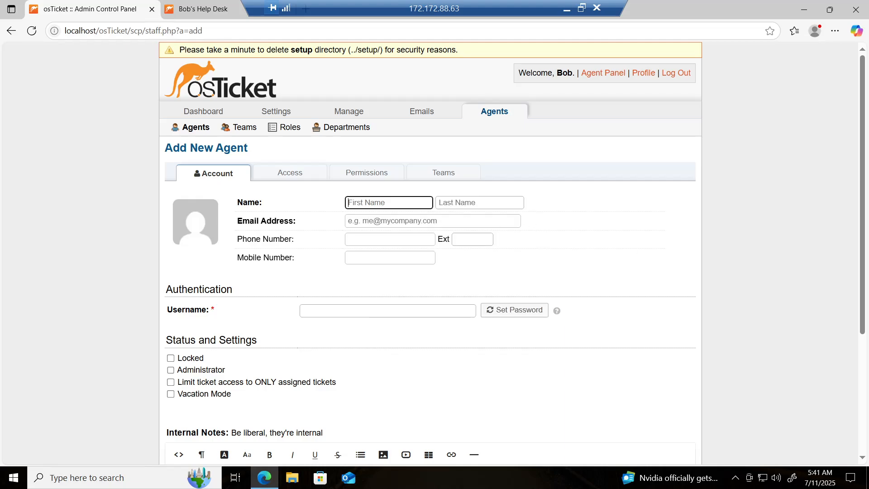
type("Mark")
key("Tab")
type("Doe")
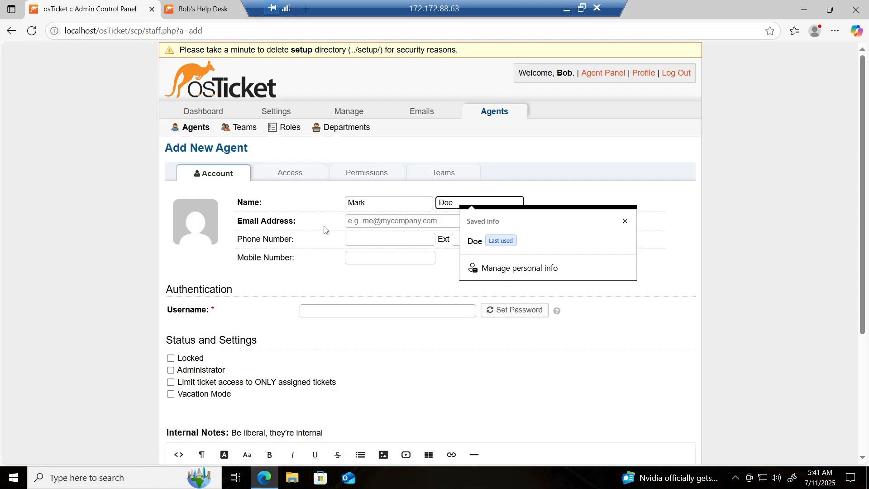
Fill in the new agent's e-mail address and username on the Account tab.
left_click(352, 222)
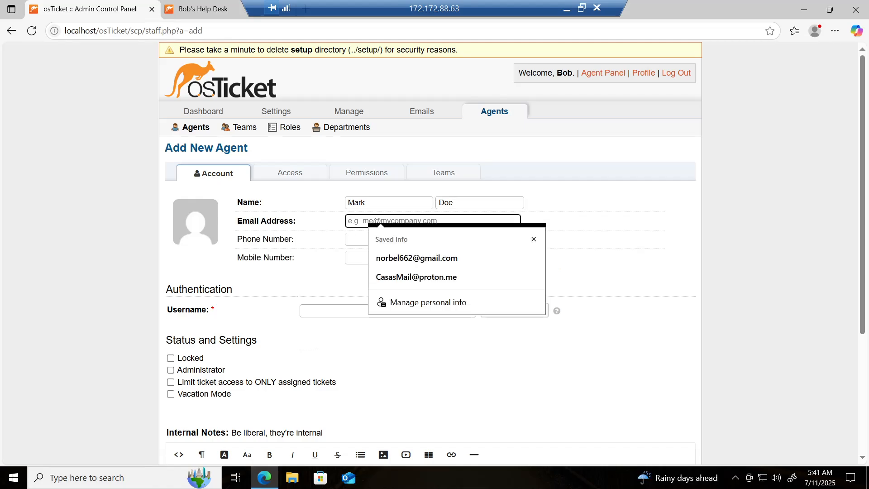
left_click(534, 240)
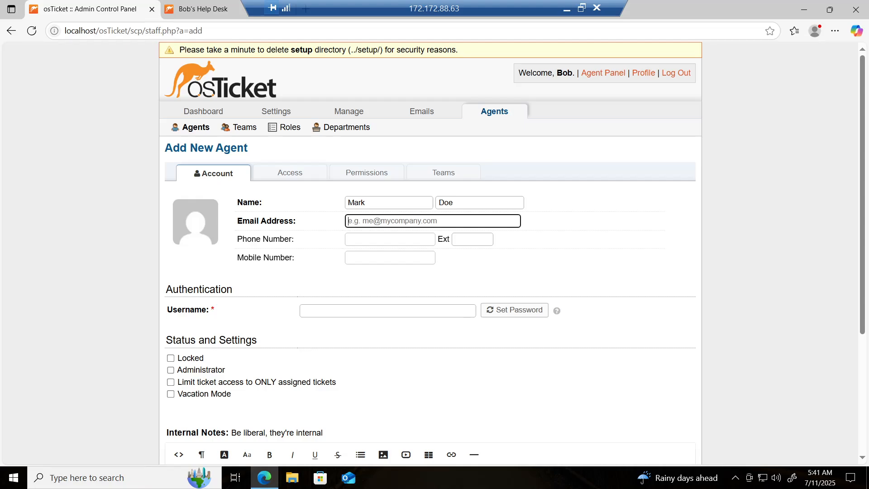
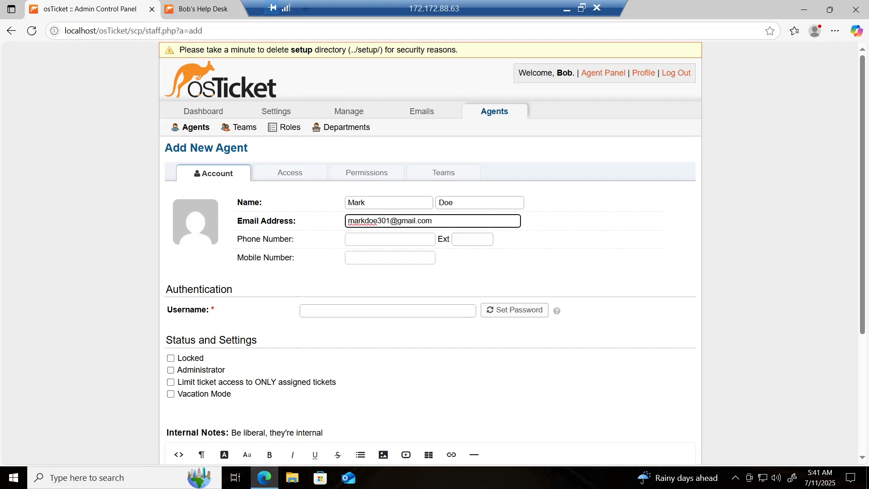
left_click(339, 225)
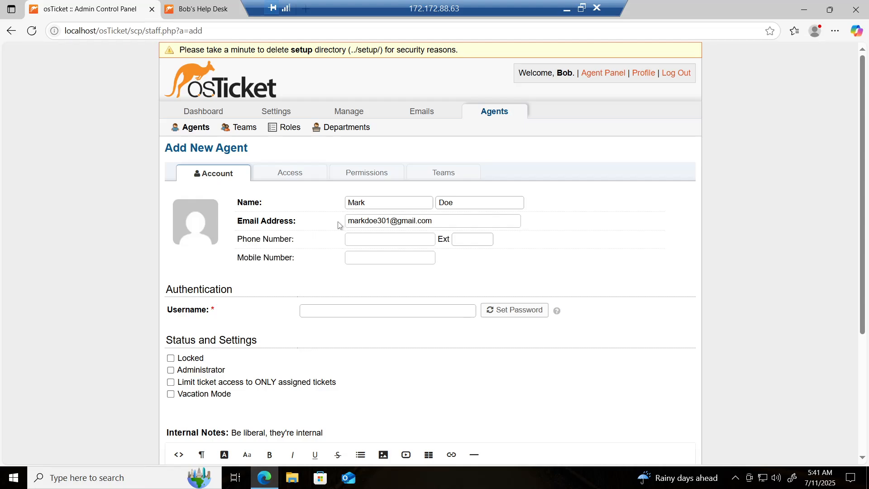
scroll(339, 225, "down", 1)
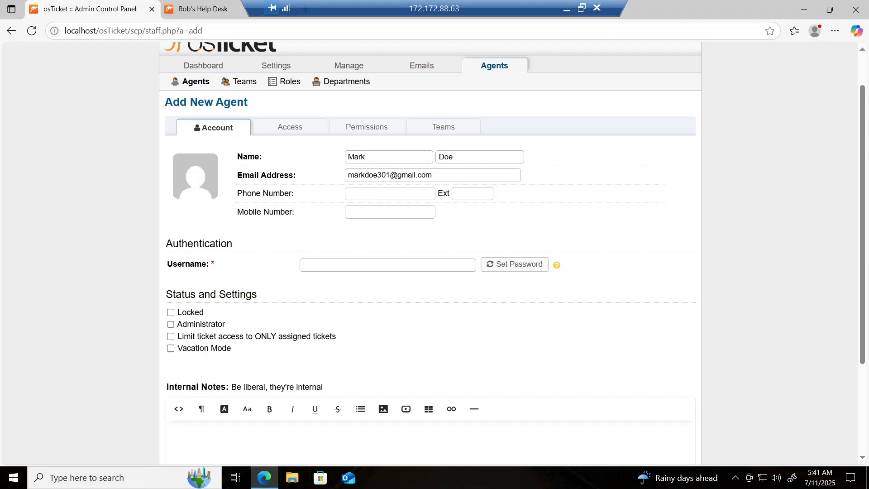
left_click(348, 266)
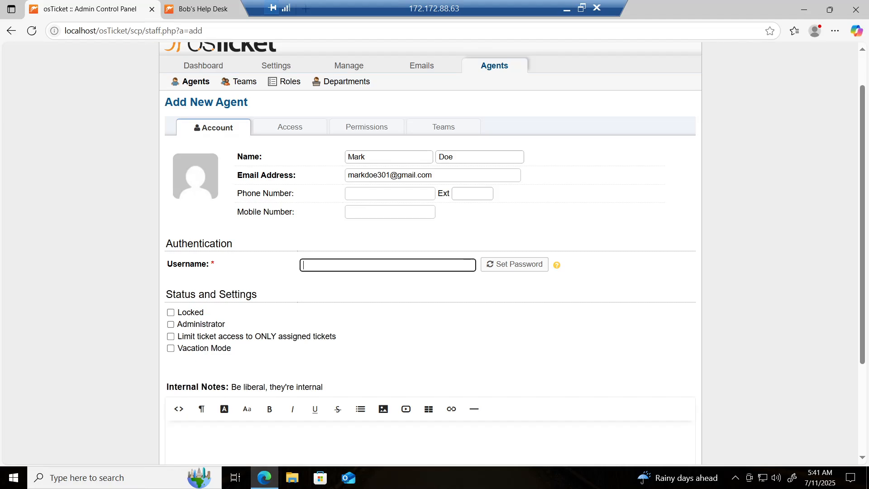
type("mark")
scroll(379, 309, "down", 1)
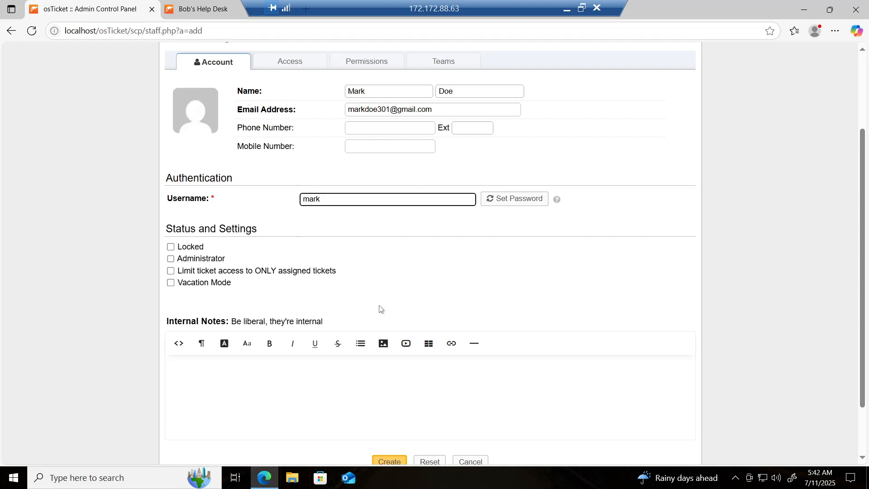
scroll(443, 297, "down", 1)
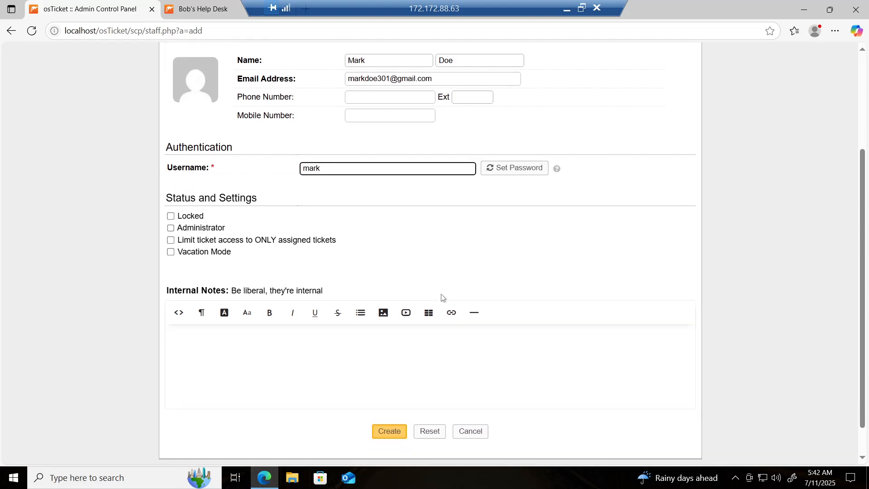
scroll(442, 298, "up", 3)
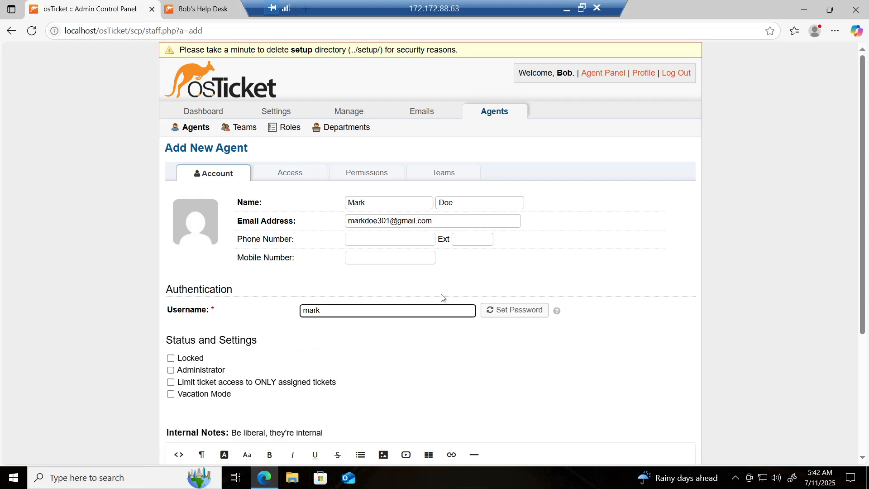
On the Access tab, make System Admins the primary department with the Supreme Admin role.
left_click(288, 177)
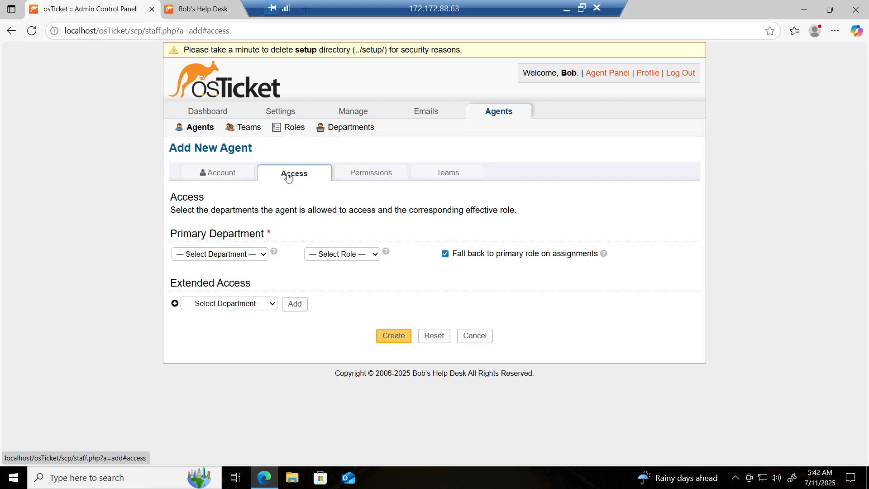
left_click(229, 255)
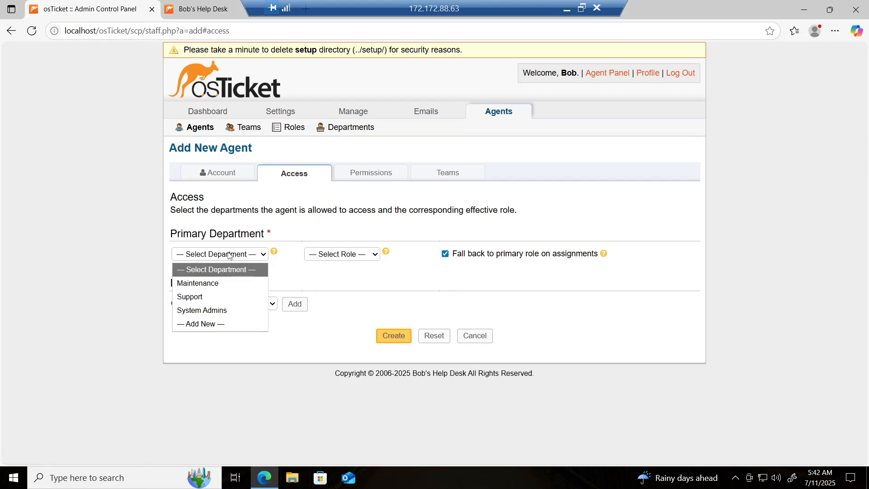
left_click(223, 310)
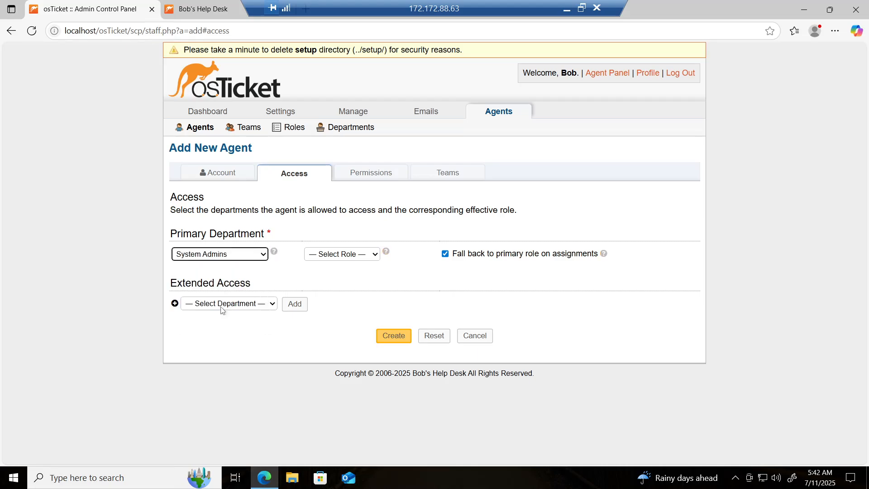
left_click(127, 253)
left_click(348, 254)
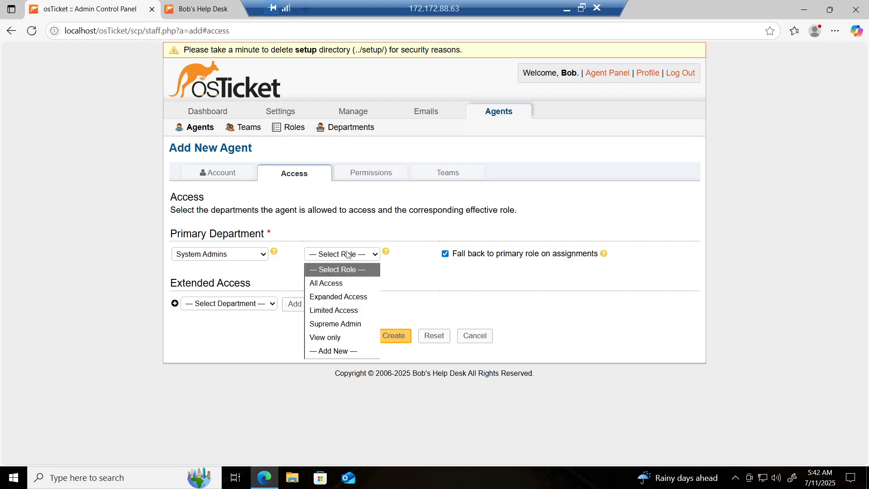
left_click(347, 324)
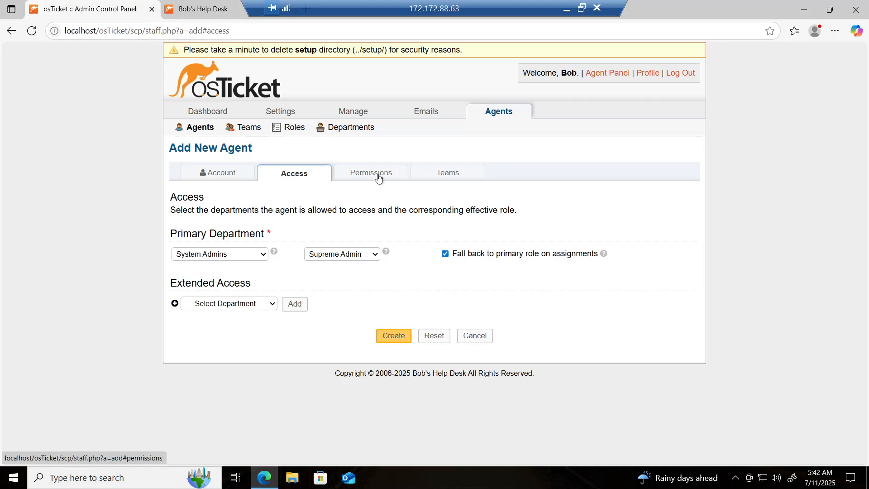
Assign the Remote Access team, create the agent, and return to the Agents list.
left_click(441, 175)
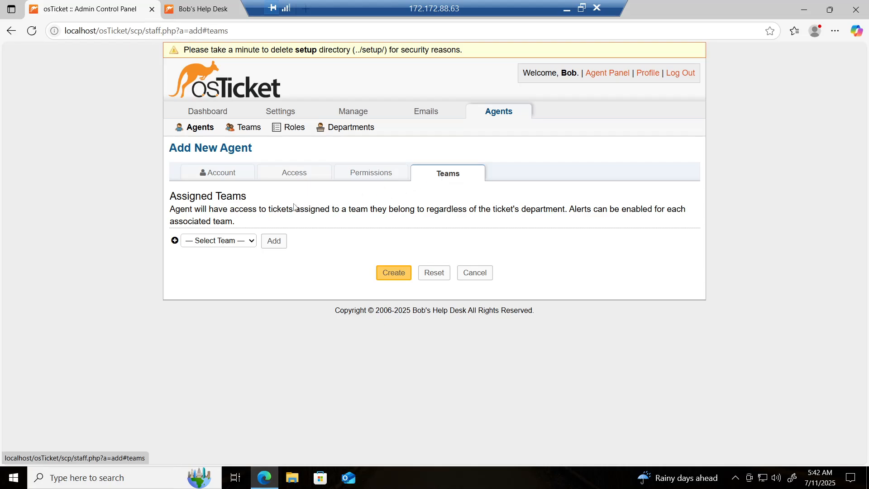
left_click(239, 243)
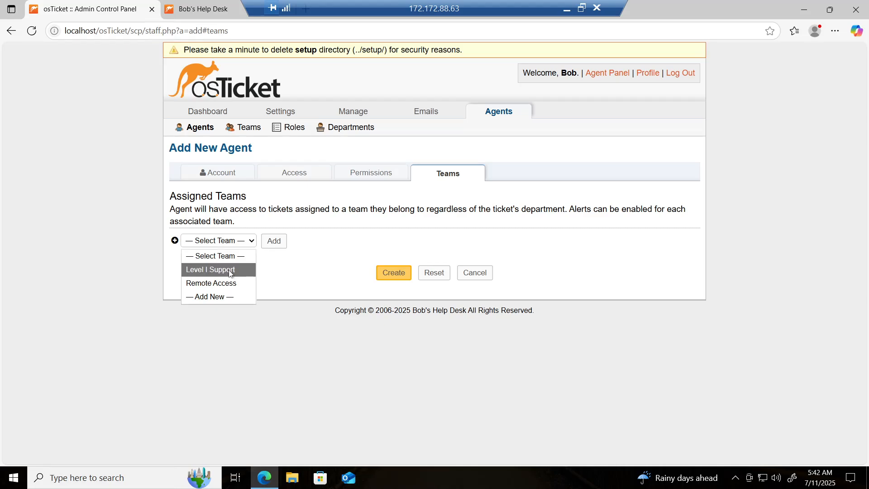
left_click(226, 285)
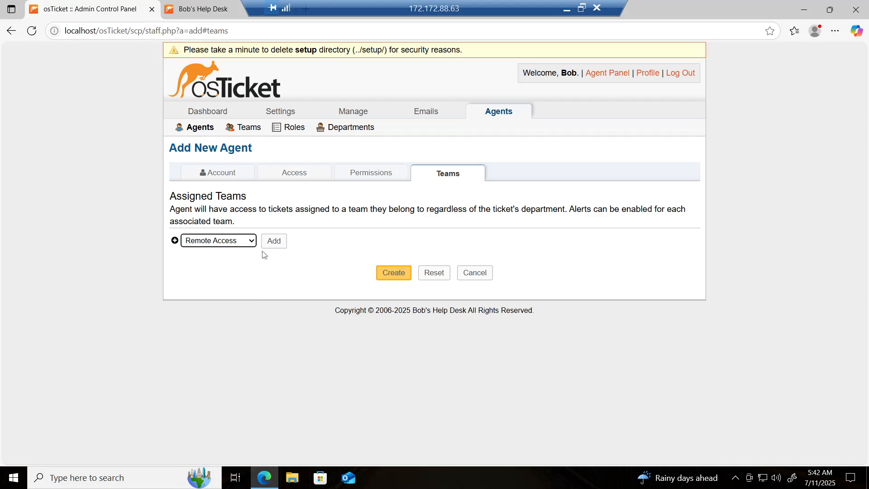
left_click(274, 242)
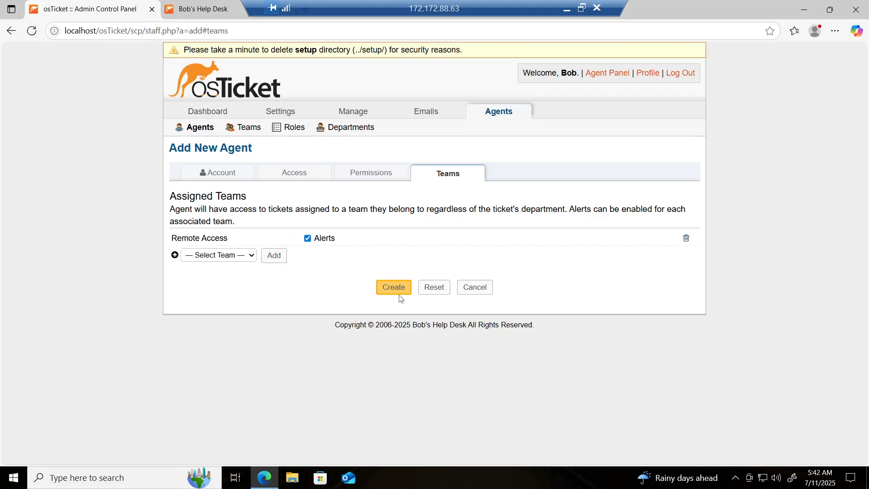
left_click(401, 290)
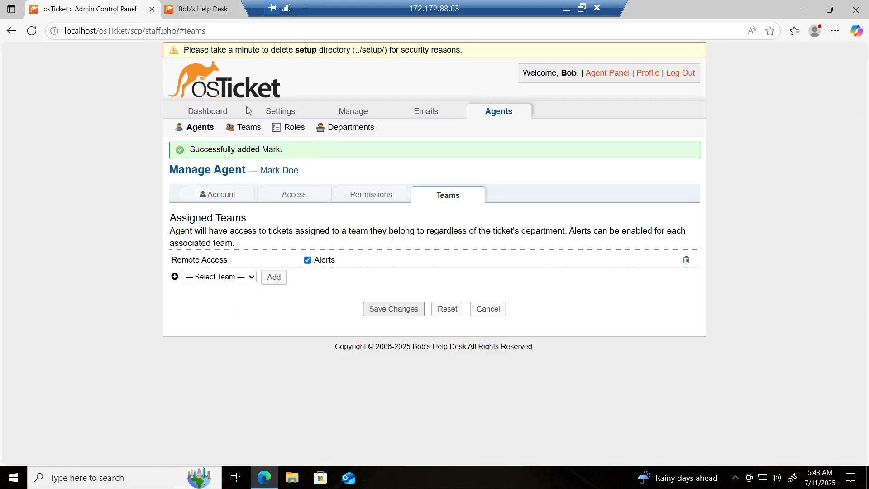
left_click(202, 130)
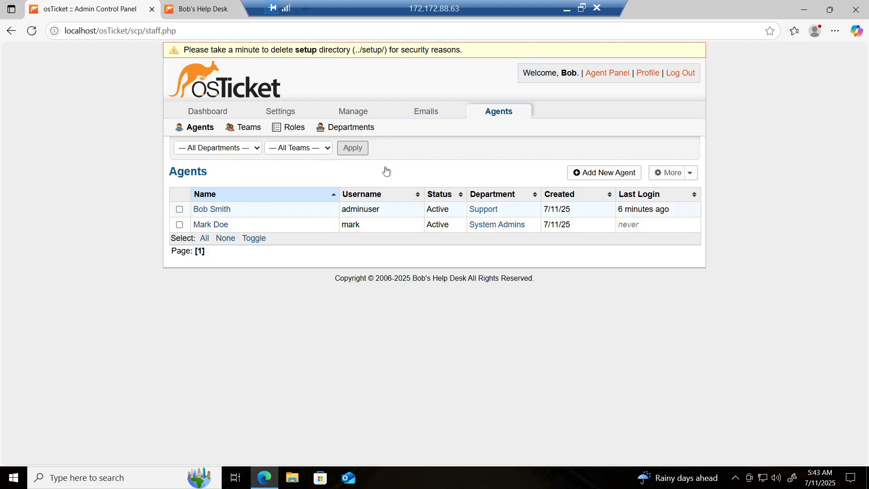
Start another new agent and enter its first and last name.
left_click(608, 179)
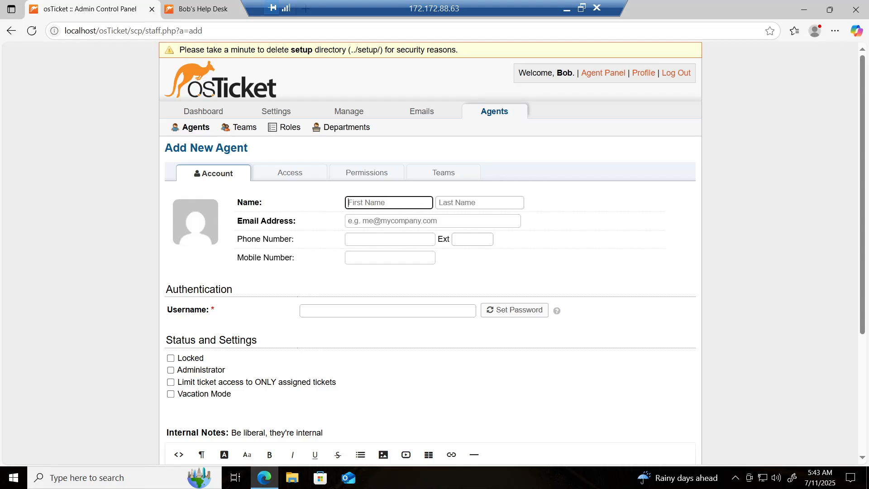
type("May")
left_click(455, 206)
type("Doe")
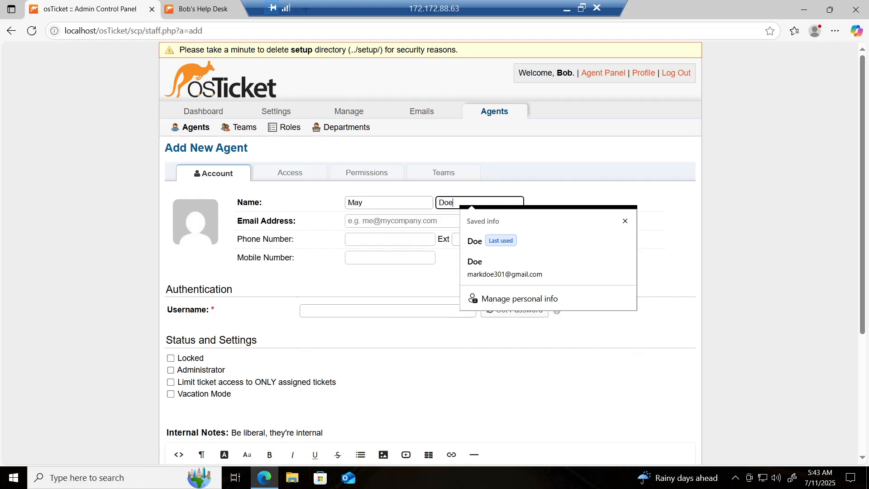
Enter the agent's e-mail address, fixing a stray # to @, and its username.
left_click(379, 221)
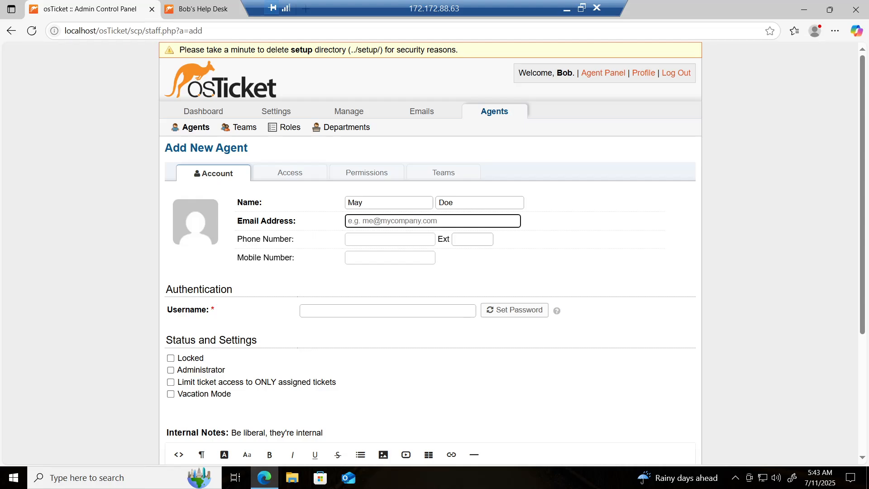
key("Return")
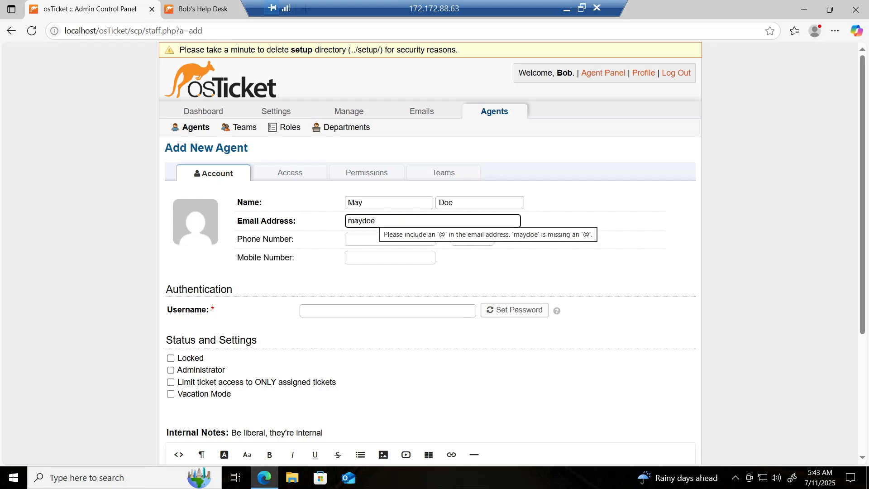
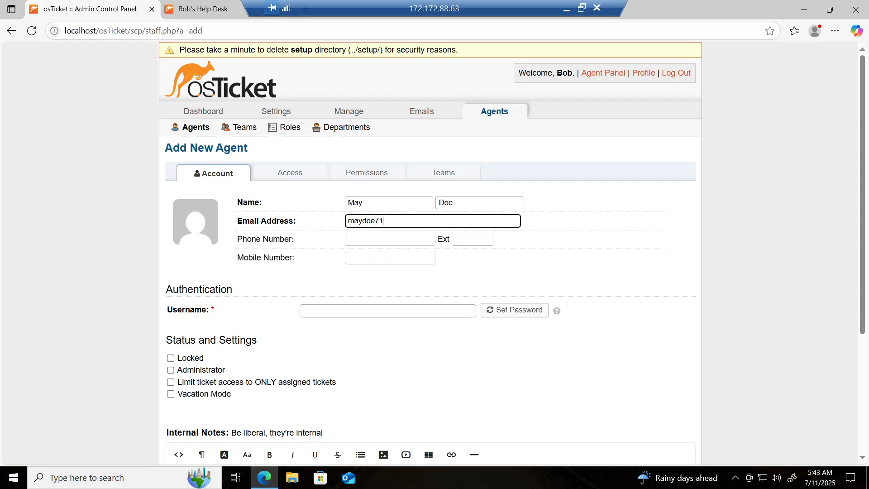
key("Return")
key("Return")
key("Left")
key("BackSpace")
type("@")
scroll(351, 295, "down", 1)
left_click(340, 283)
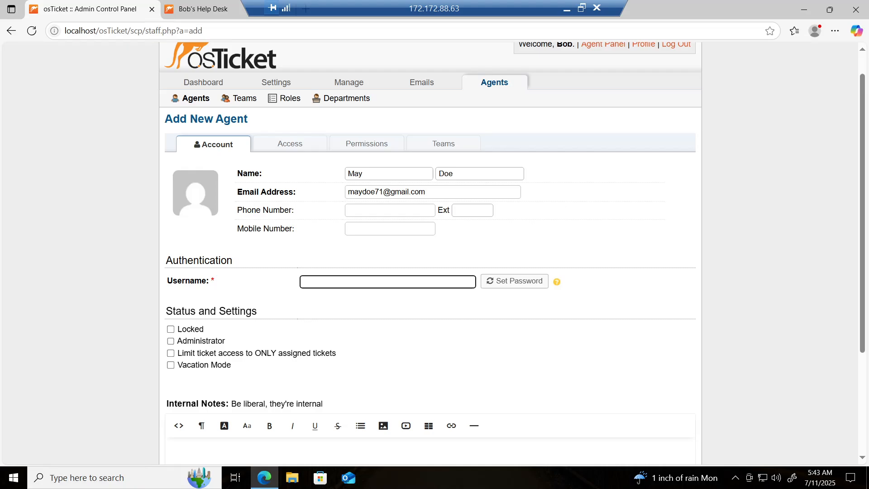
type("may")
scroll(222, 298, "down", 1)
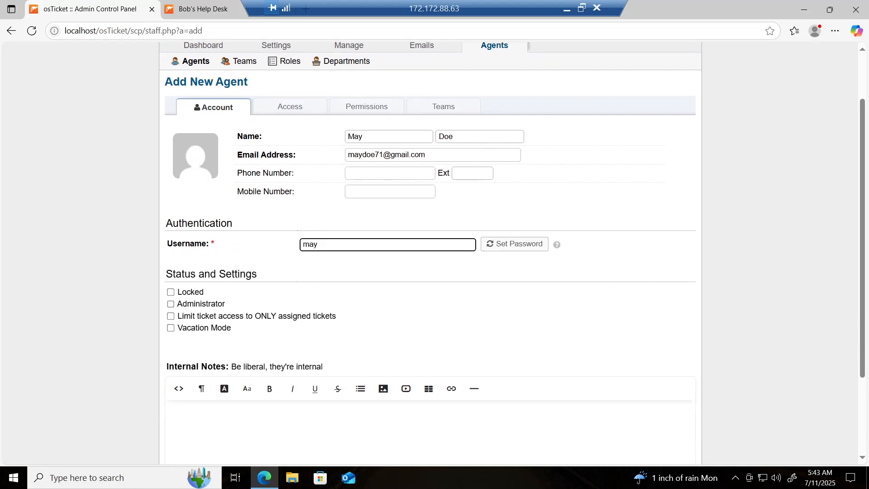
Give the second agent Support as primary department and the View only role.
left_click(290, 111)
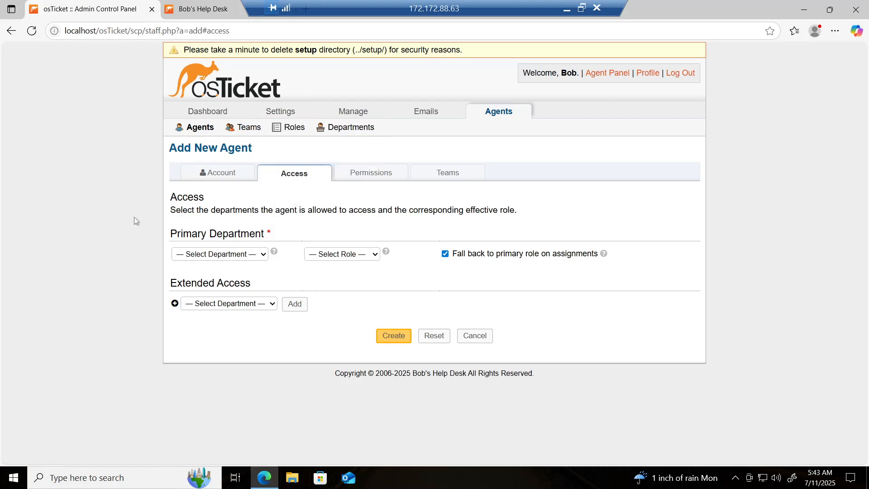
left_click(201, 255)
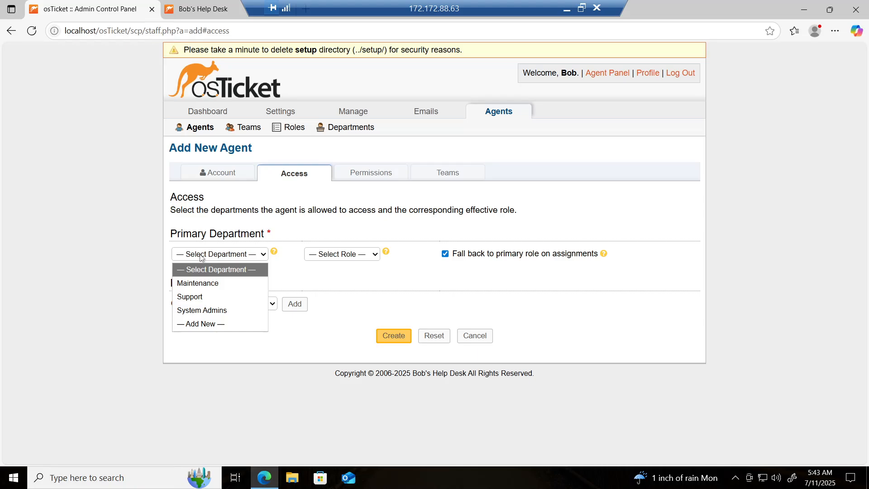
left_click(208, 297)
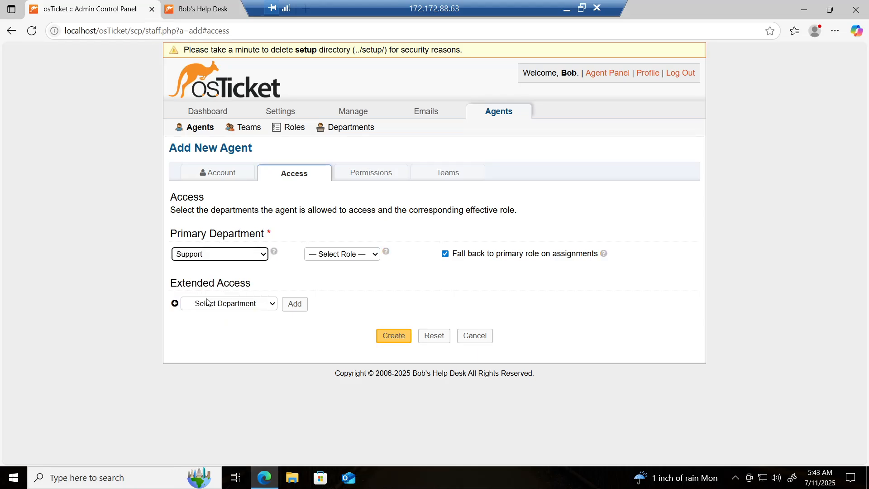
left_click(362, 256)
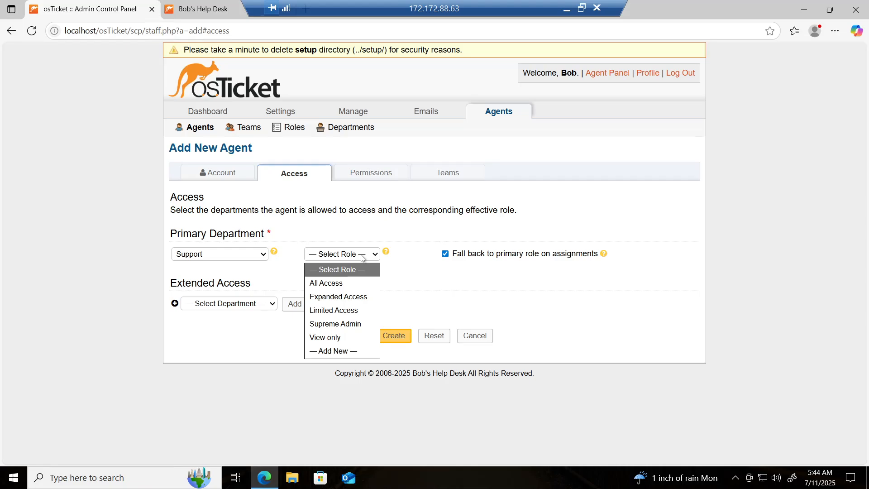
left_click(336, 337)
left_click(336, 336)
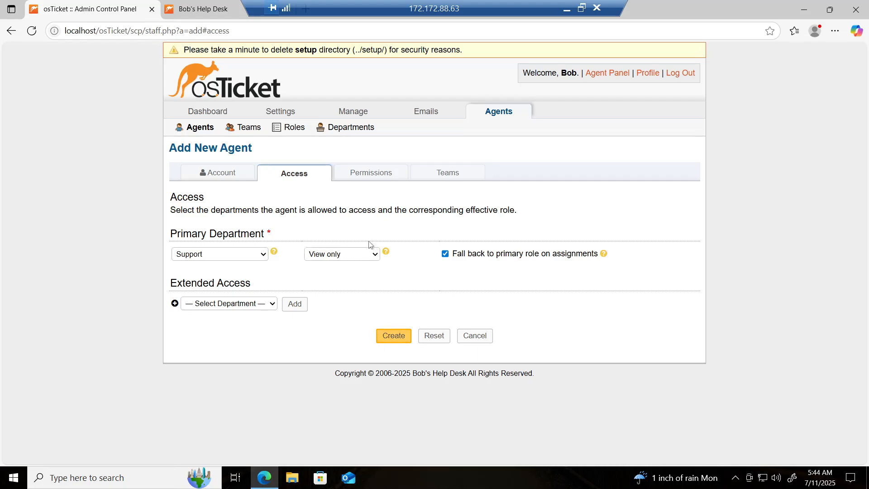
Leave the agent without a team and create the account.
left_click(457, 176)
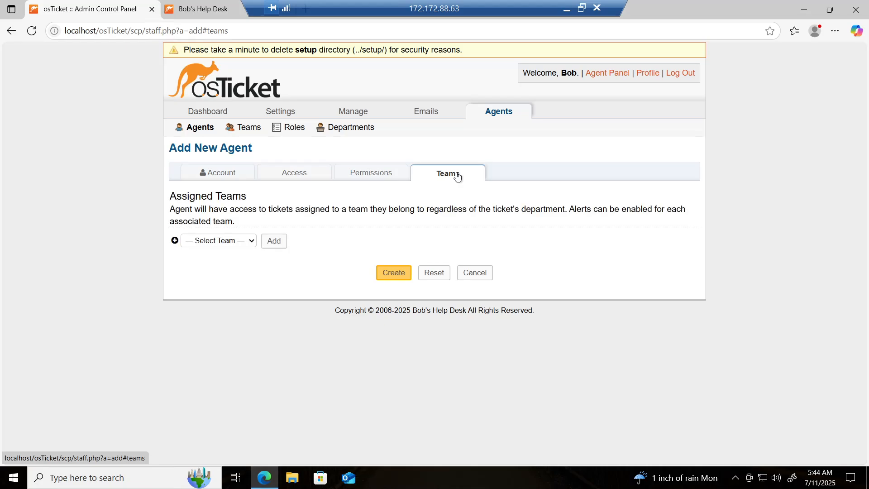
left_click(236, 245)
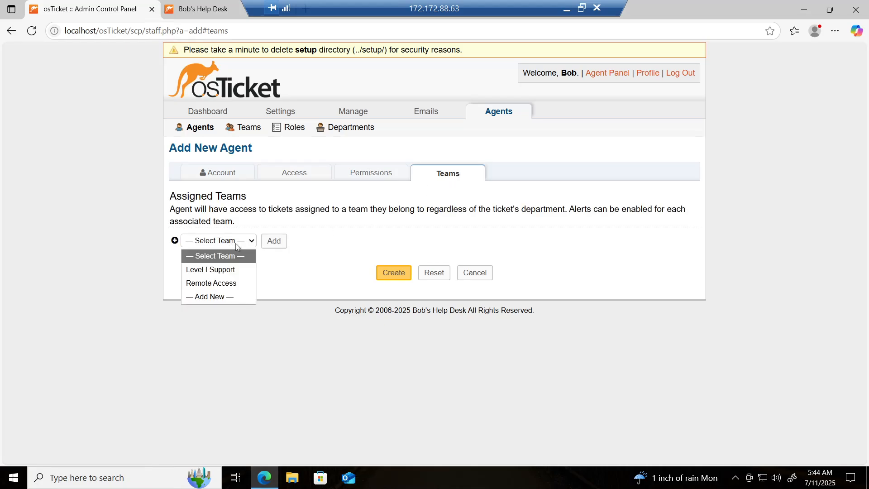
left_click(331, 277)
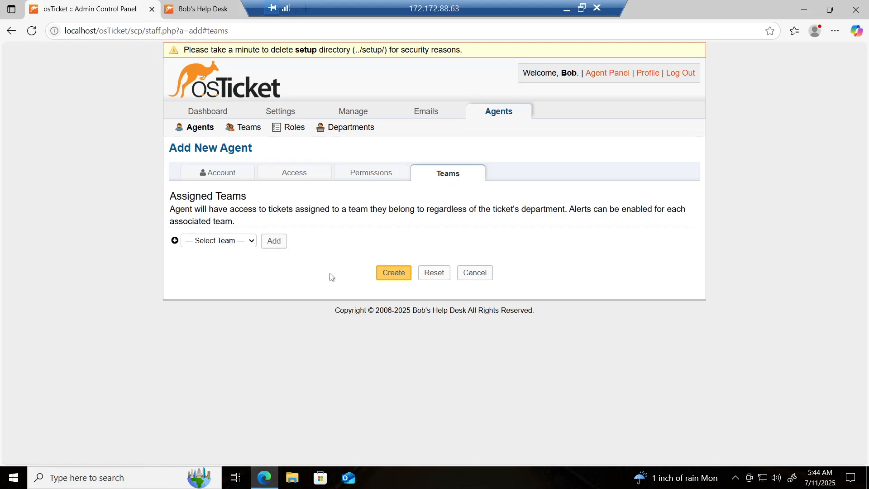
left_click(398, 272)
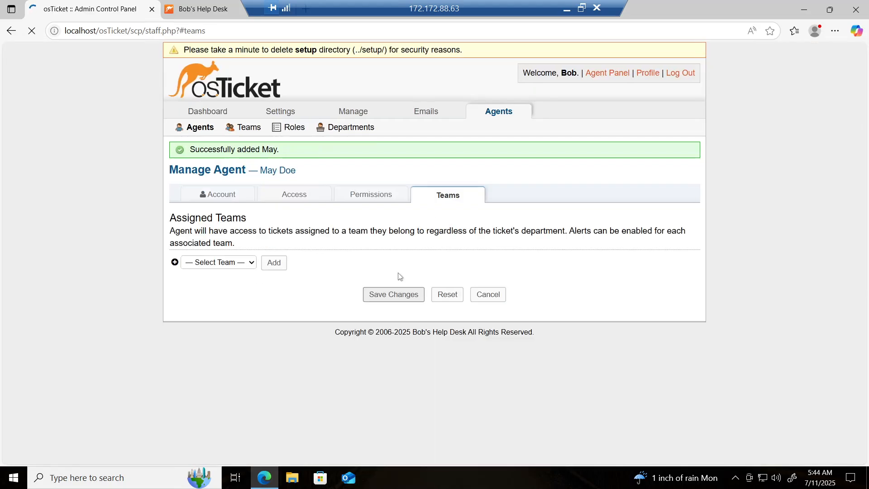
Open the System Admins agent from the Agents list and bring up Set Password.
left_click(203, 131)
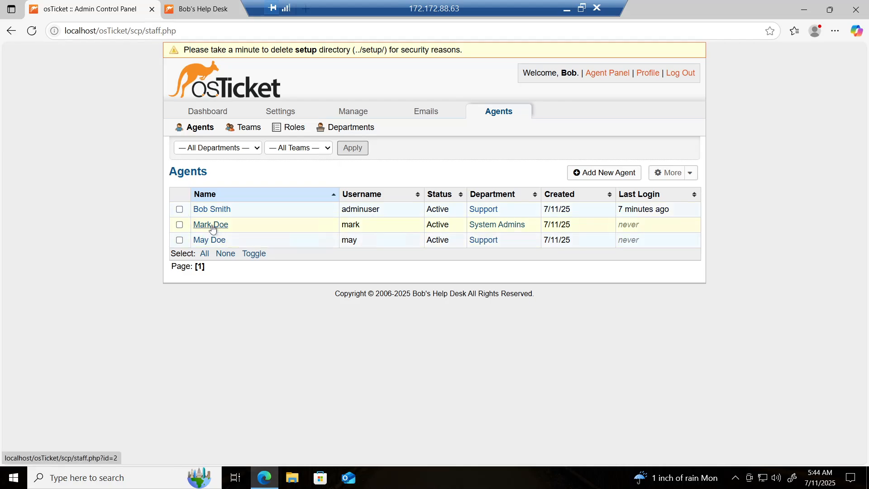
left_click(212, 227)
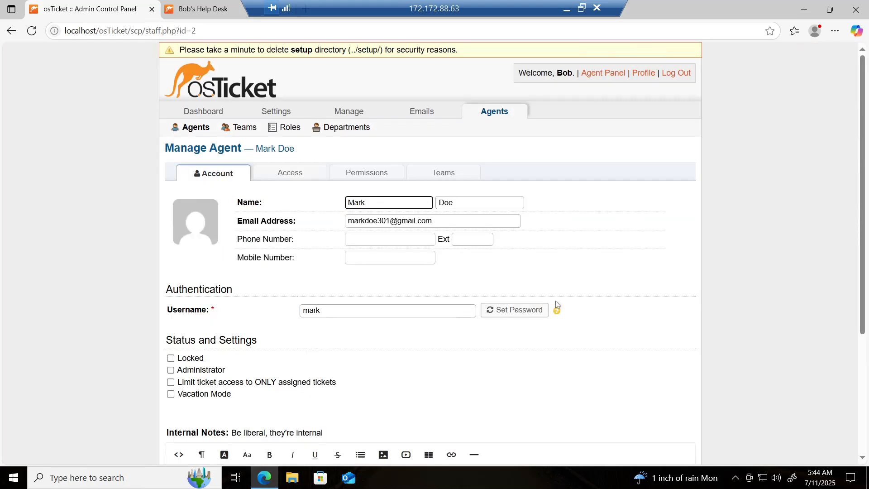
scroll(581, 329, "down", 1)
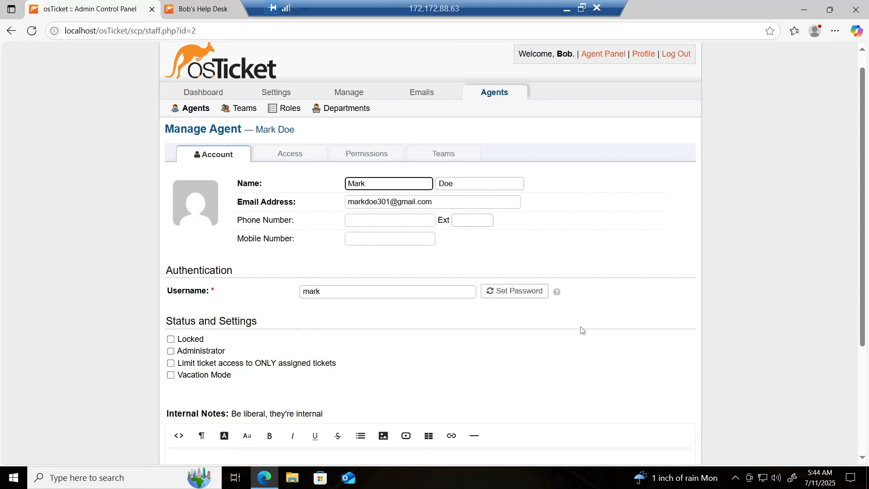
left_click(509, 290)
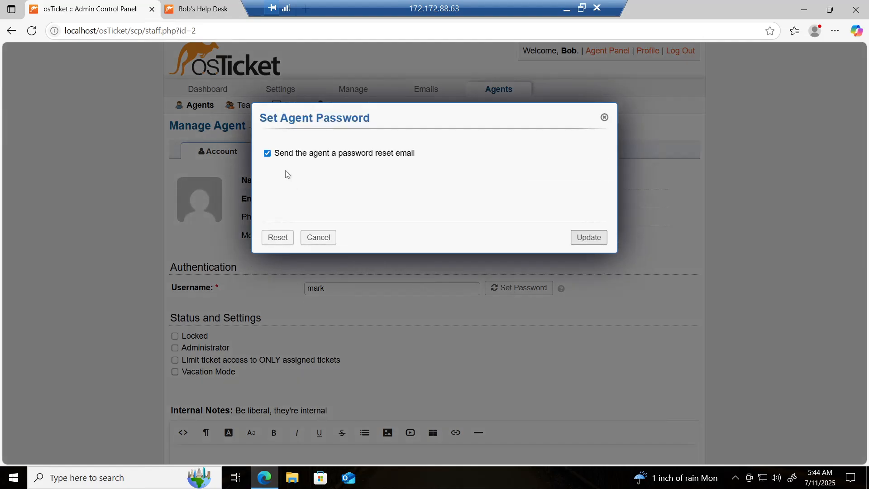
Set the agent's password directly, with no reset e-mail and no forced change at next login.
left_click(268, 154)
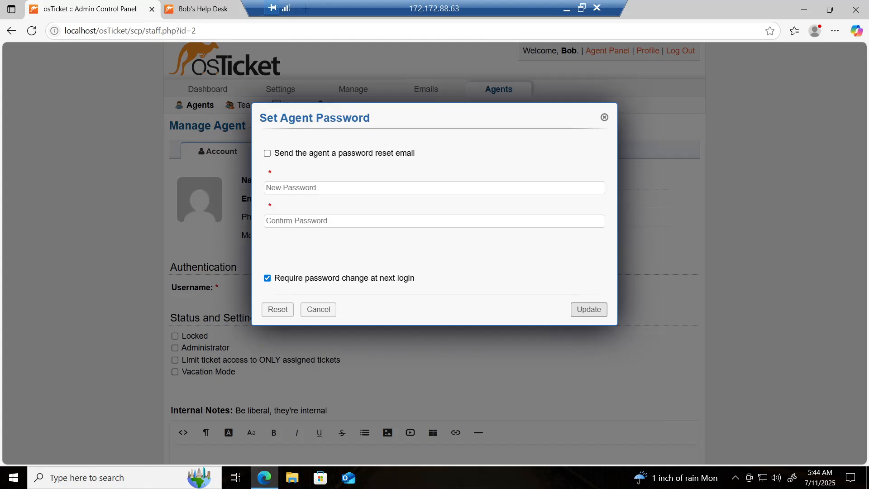
left_click(286, 189)
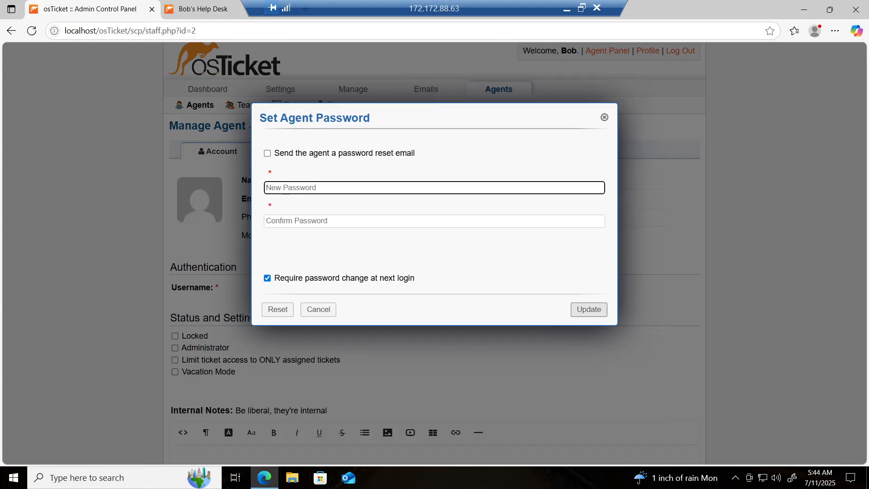
type("•")
key("BackSpace")
type("••••••")
key("Tab")
type("•")
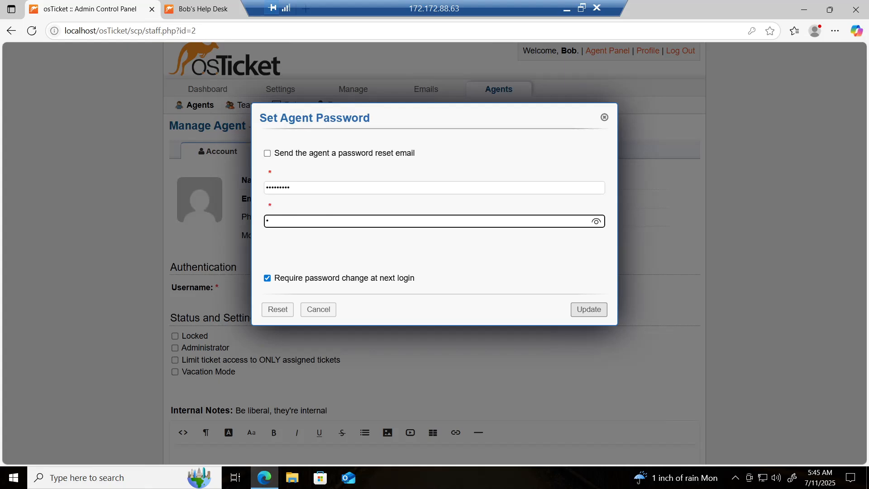
type("••••")
left_click(267, 279)
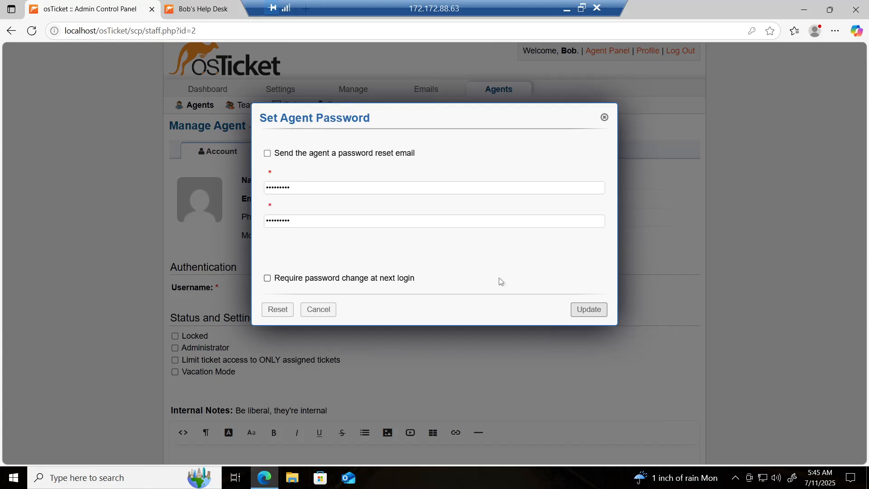
left_click(588, 311)
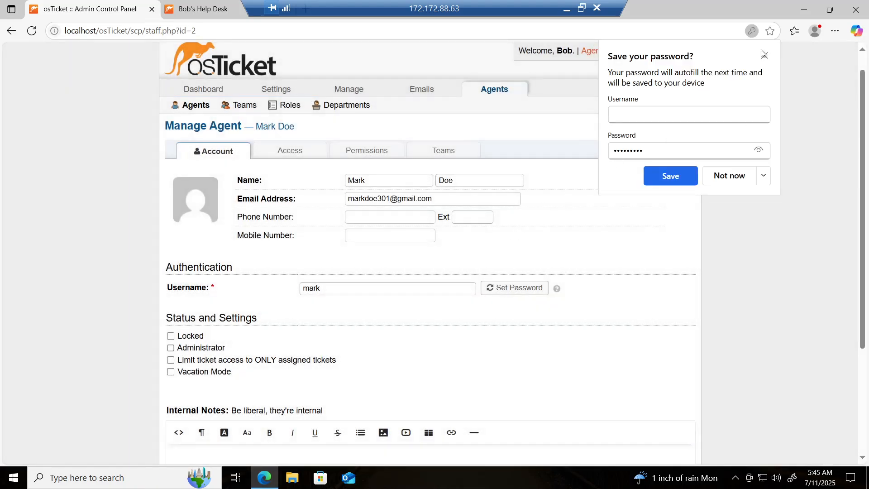
Dismiss Edge's save-password prompt and minimize the remote session to show the Notepad login notes.
left_click(765, 54)
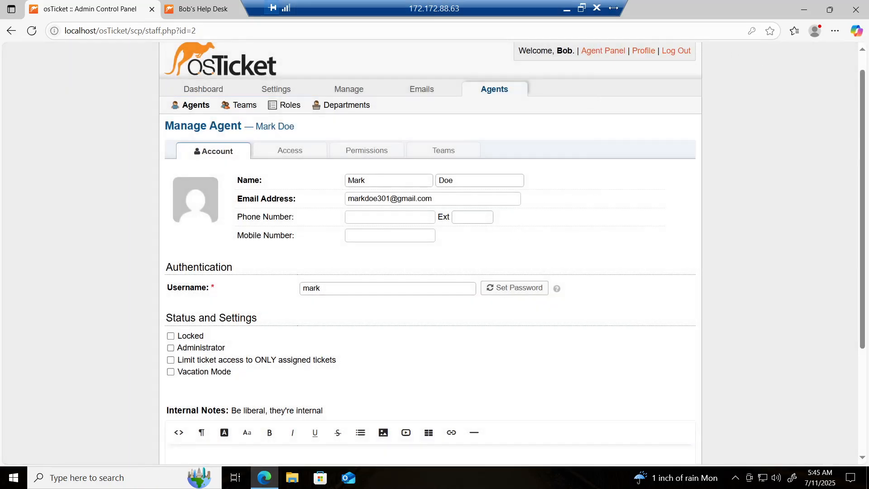
left_click(567, 13)
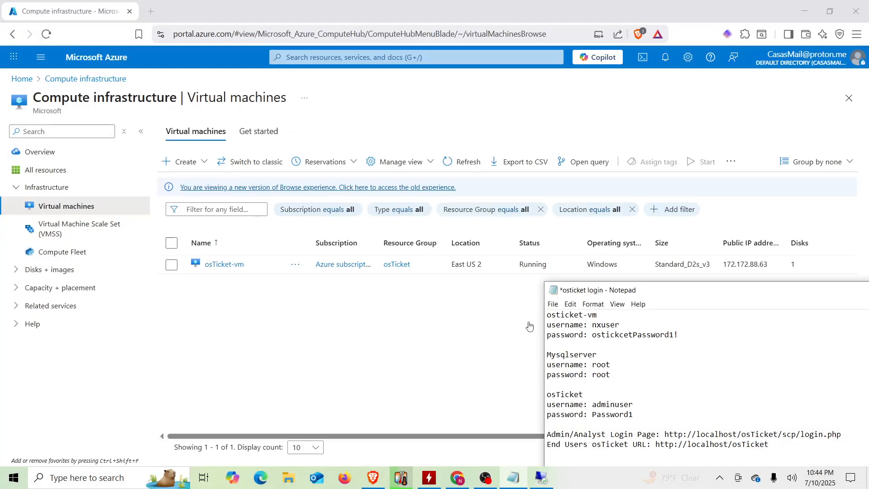
left_click_drag(696, 297, 615, 232)
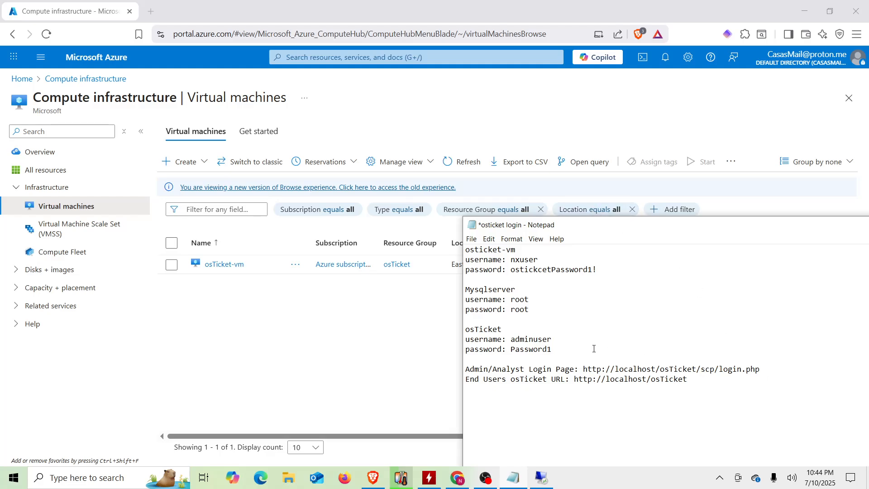
Add the first new agent's username and password lines below the admin login entry.
key("Return")
key("Return")
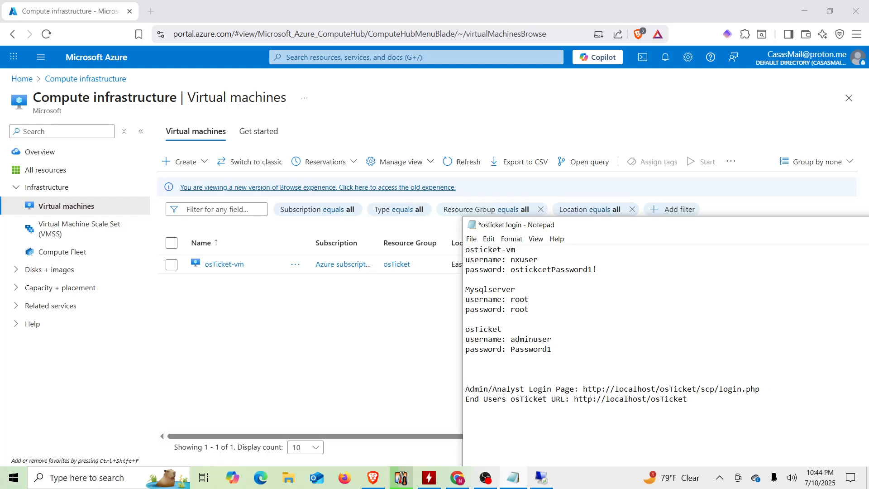
type("username: mark")
key("Return")
type("p")
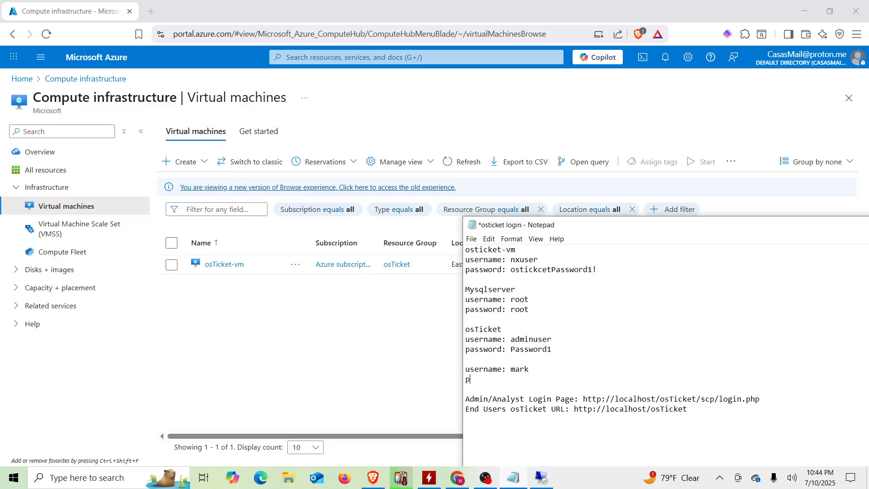
type("assword: Password1")
Add username and password lines for the second new agent.
key("Return")
key("Return")
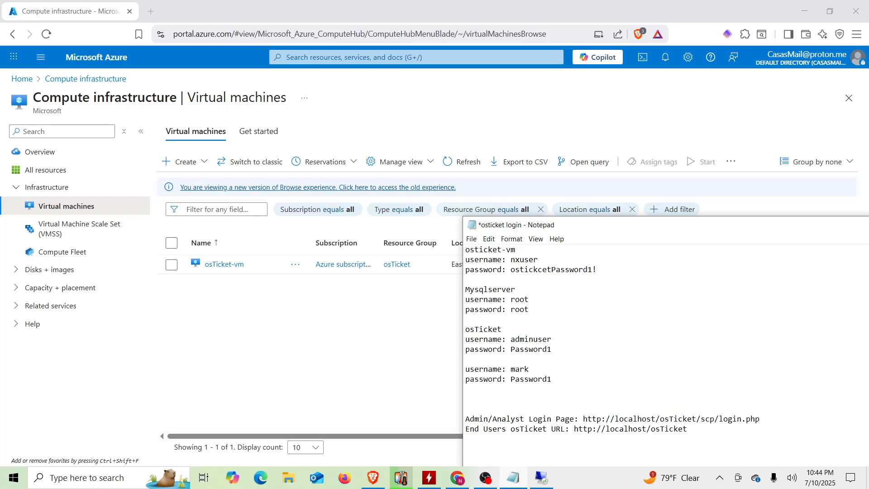
type("usernme")
key("BackSpace")
key("BackSpace")
type("ame: may")
key("Return")
type("pass")
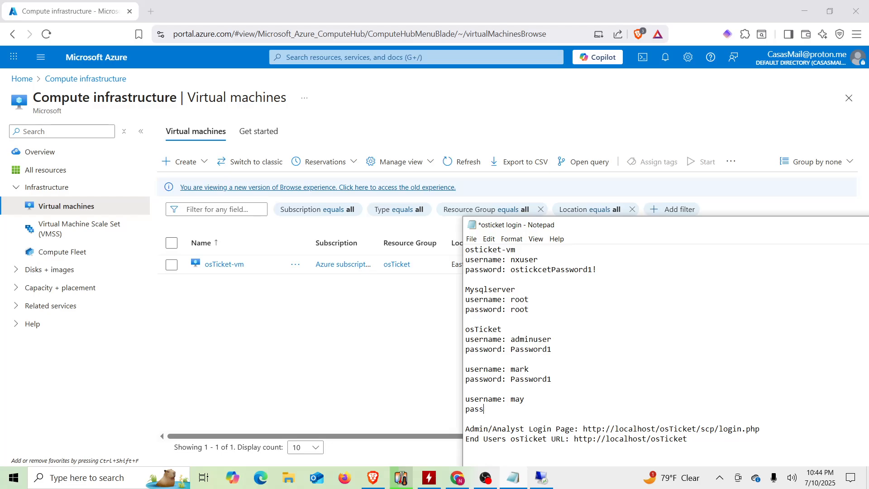
type("word:")
type(" Pasword")
type("1")
type("s")
Back in osTicket, open the second new agent's account and its Set Password dialog.
left_click(543, 478)
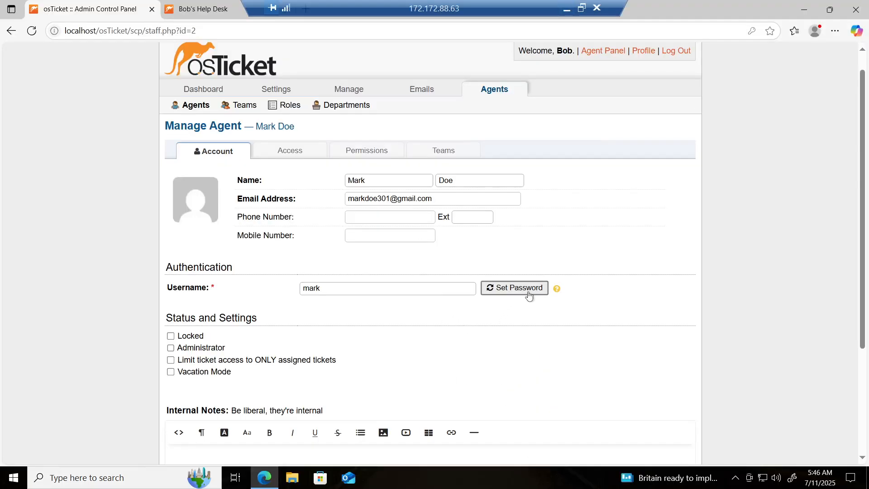
left_click(195, 108)
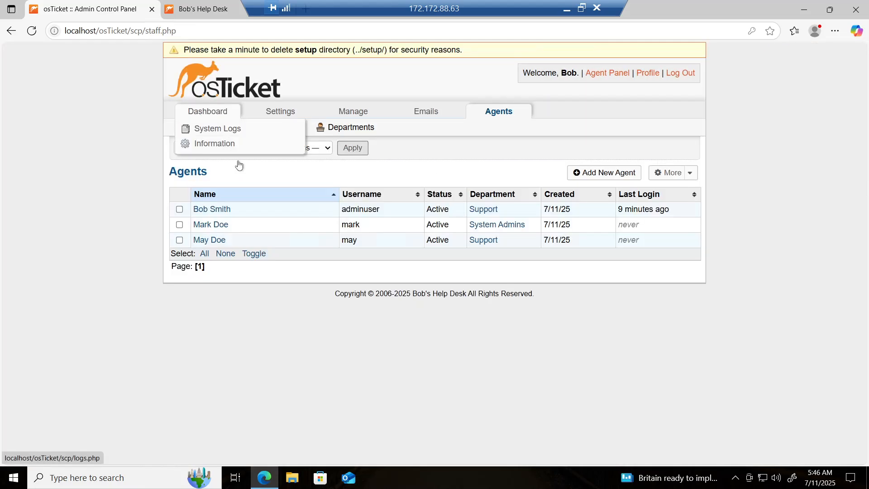
left_click(218, 242)
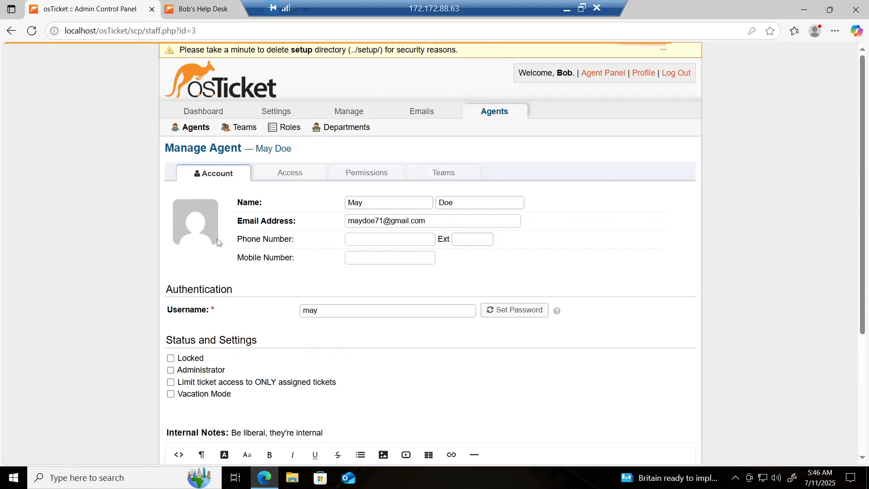
left_click(525, 317)
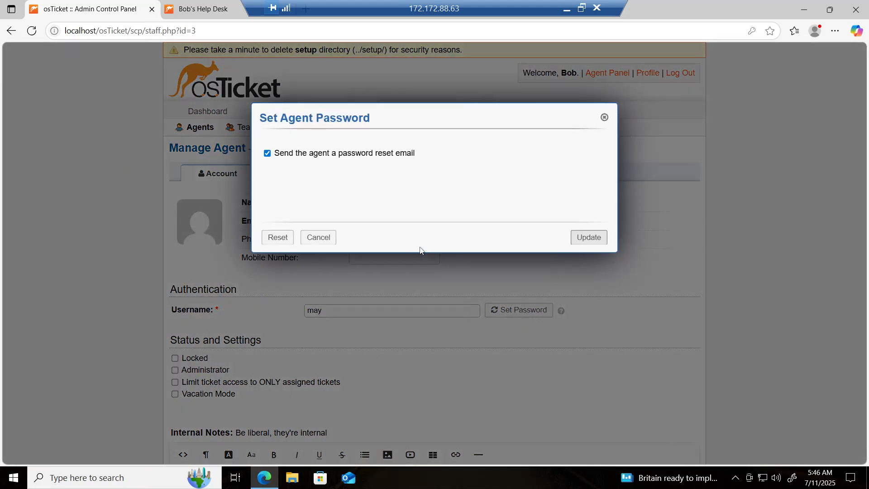
Set and confirm the password directly, with no forced change at next login, and save it.
left_click(267, 154)
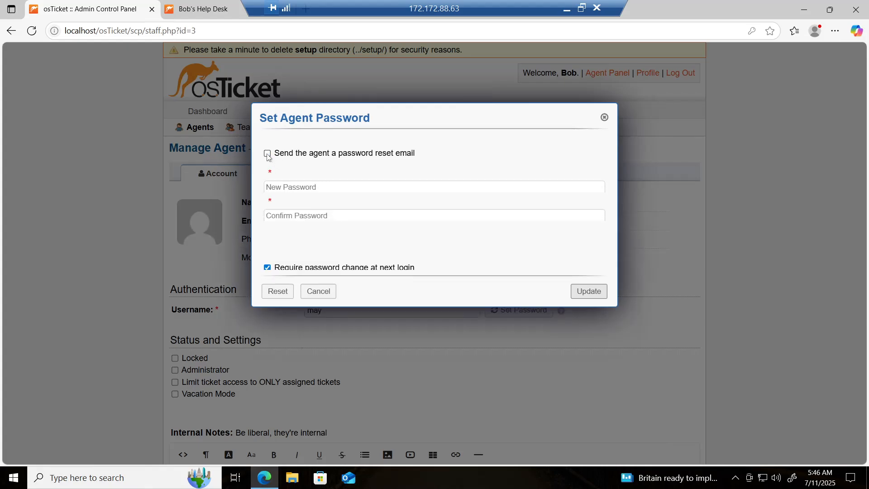
left_click(295, 187)
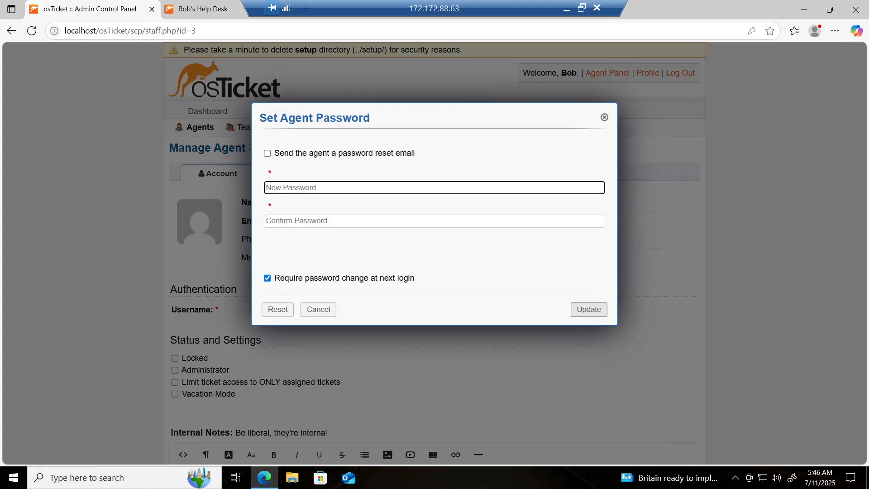
type("••••••")
left_click(302, 220)
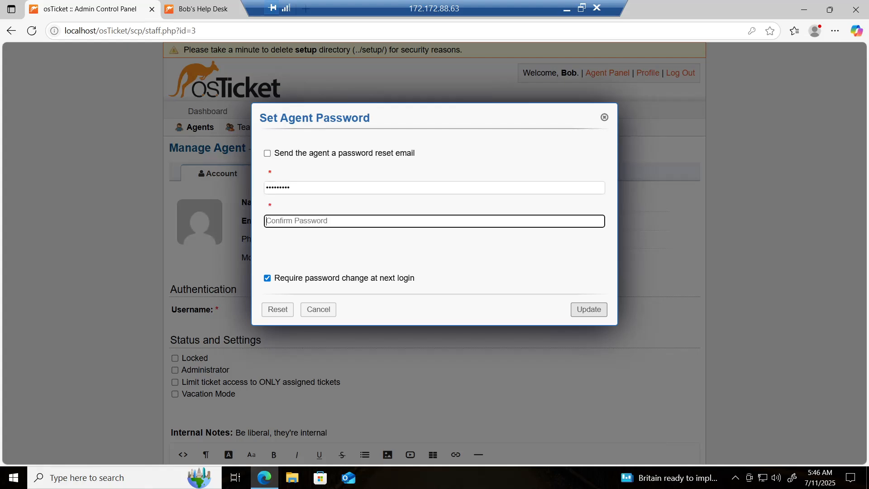
type("••••••••")
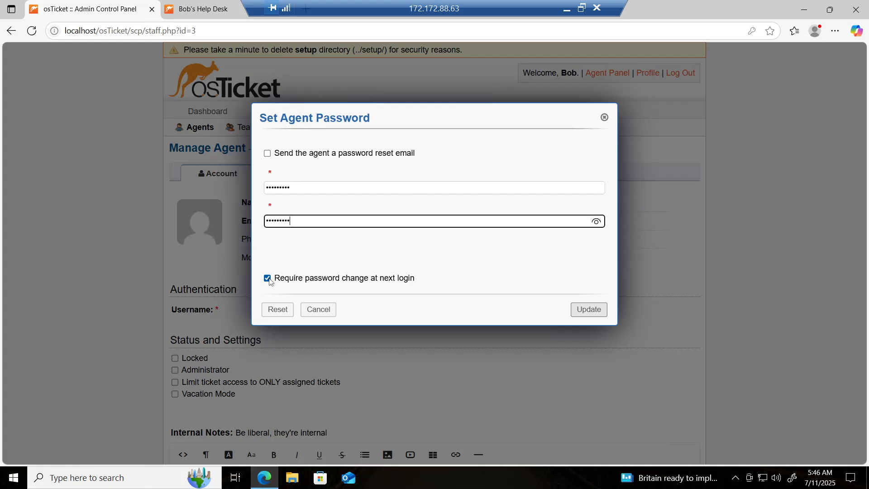
left_click(268, 279)
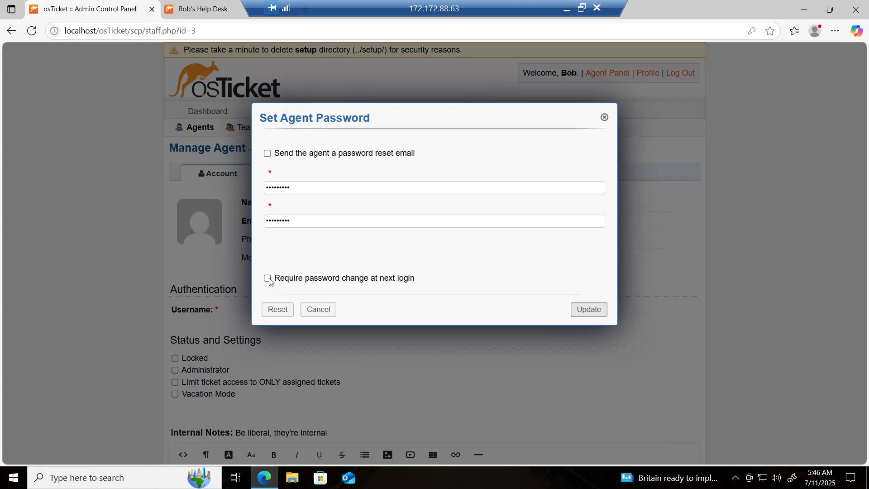
left_click(584, 310)
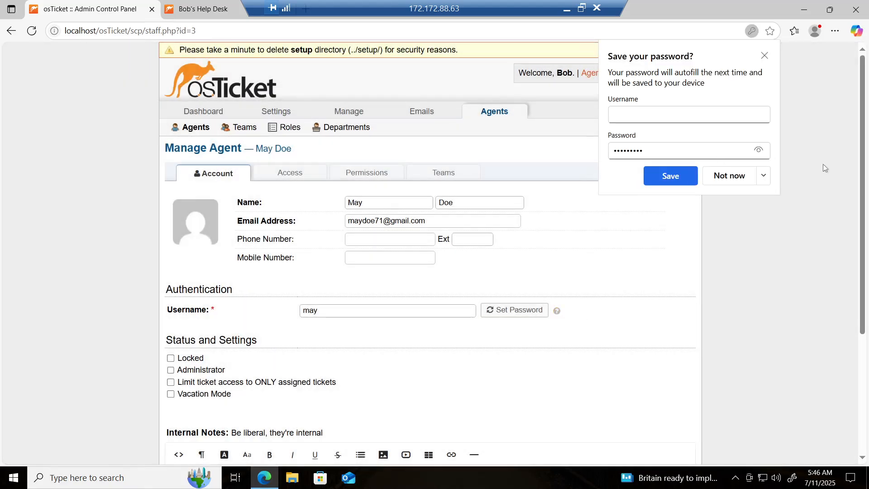
left_click(765, 55)
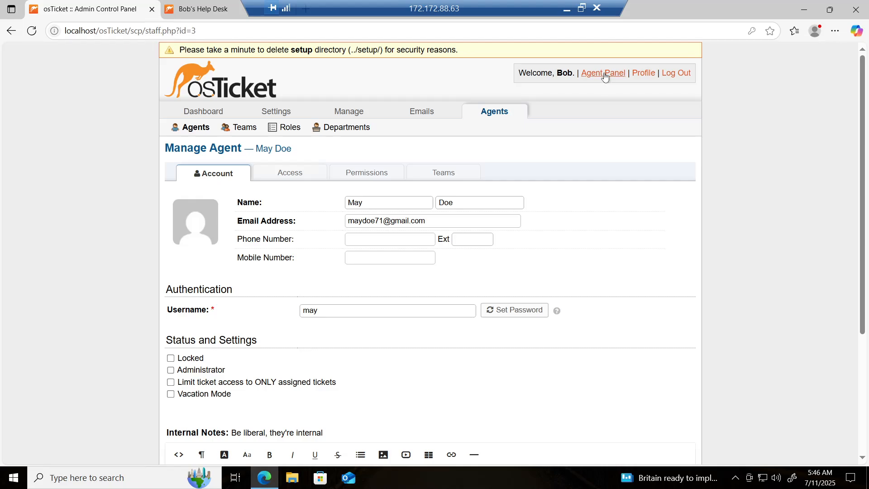
In the agent panel's Users directory, start adding a new end user.
left_click(626, 79)
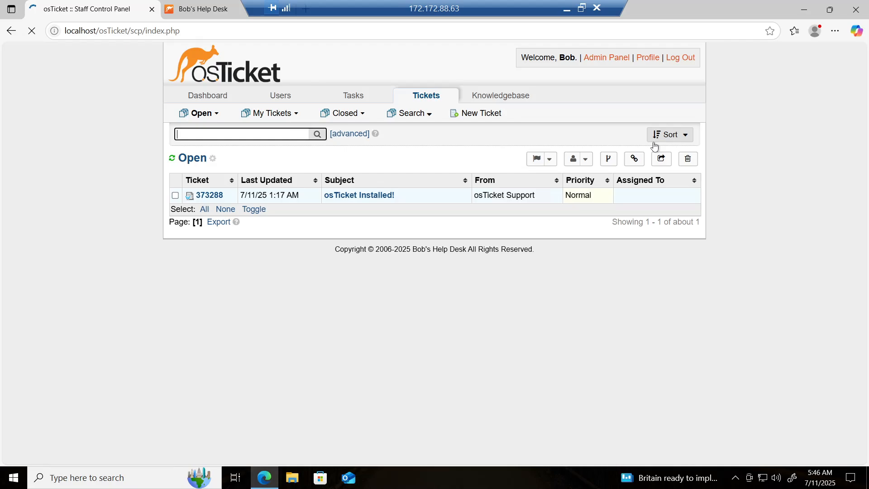
left_click(276, 97)
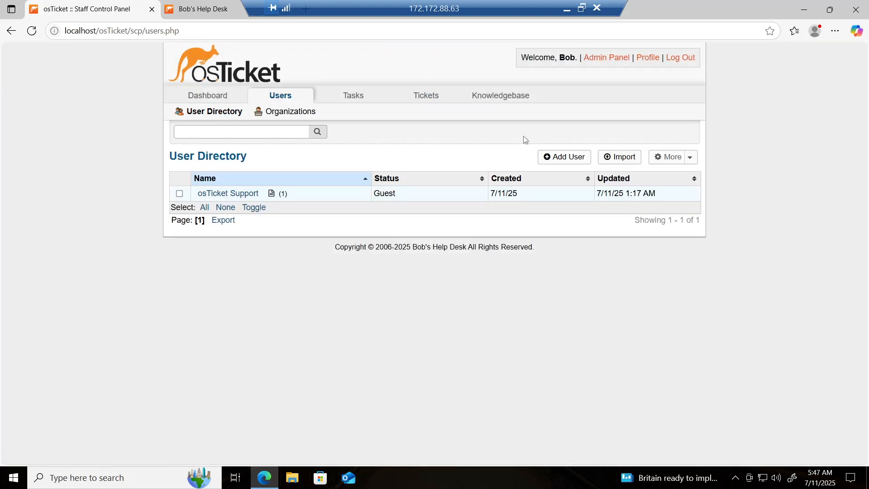
left_click(572, 163)
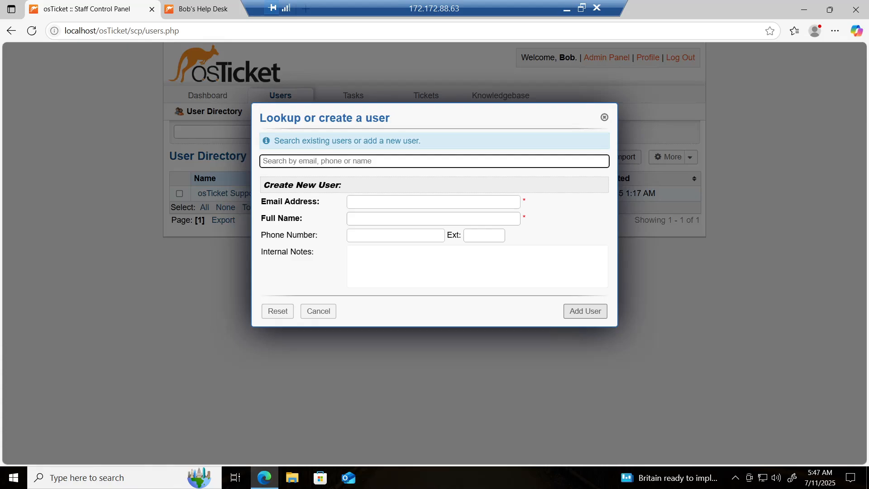
left_click(383, 202)
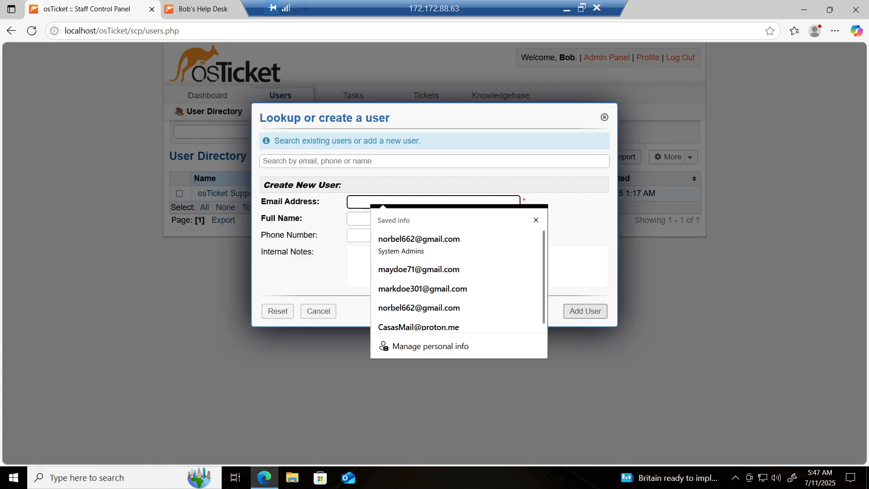
left_click(536, 220)
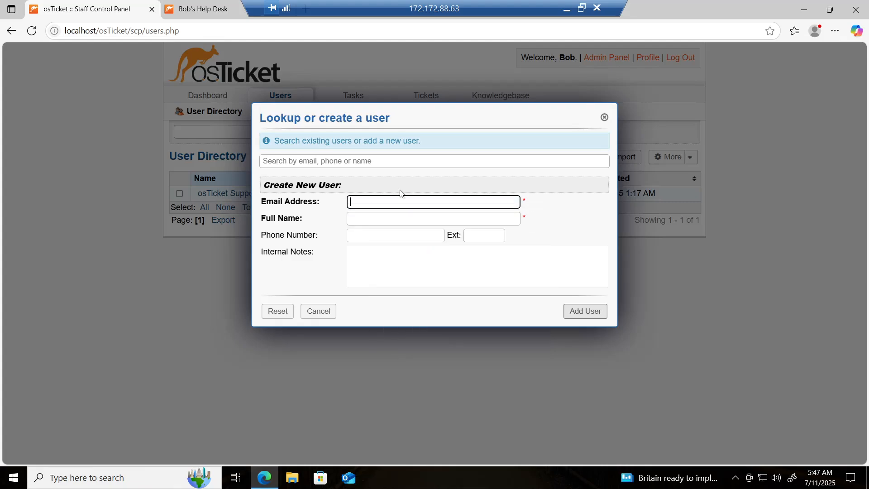
left_click(392, 219)
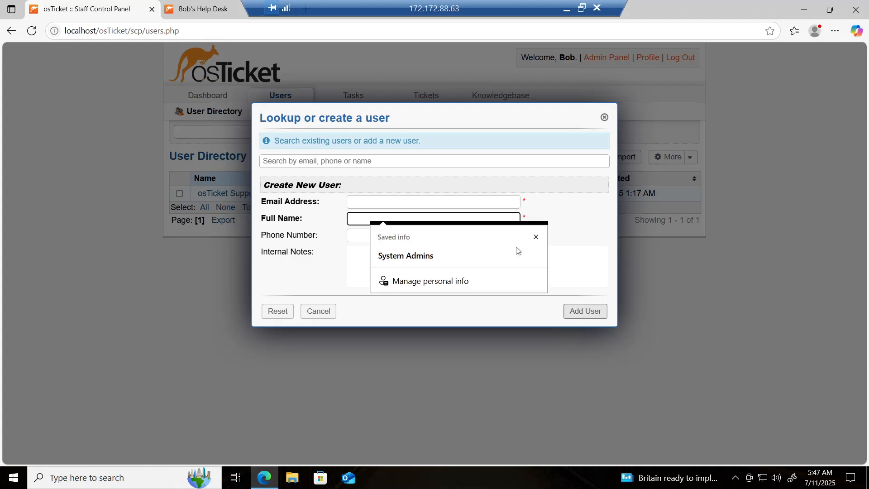
left_click(536, 237)
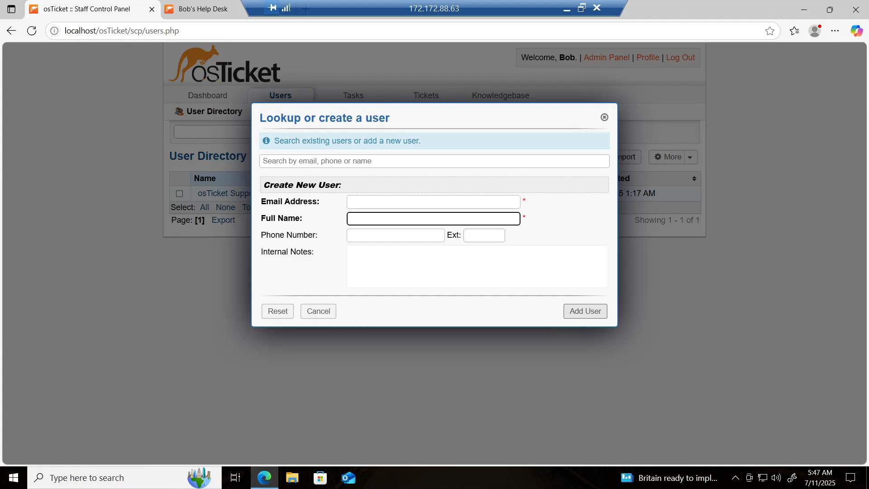
Enter the user's full name and e-mail address, add the user, and return to the directory.
type("Zack Doe")
left_click(433, 202)
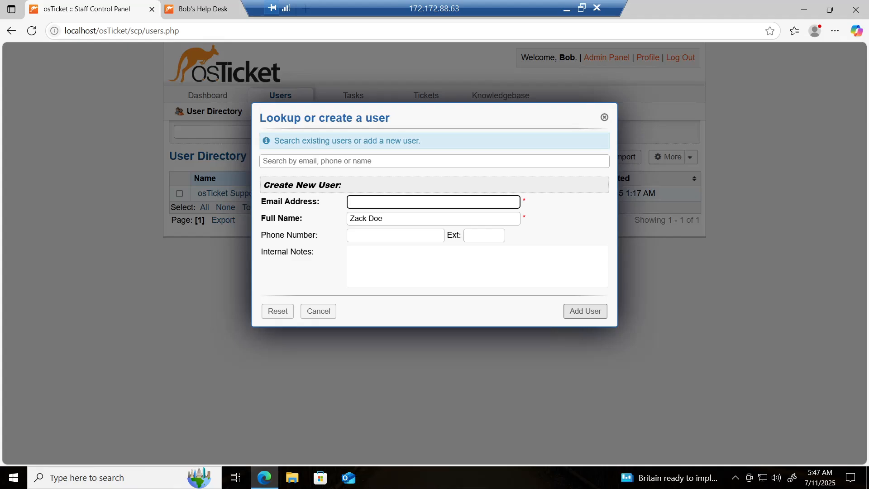
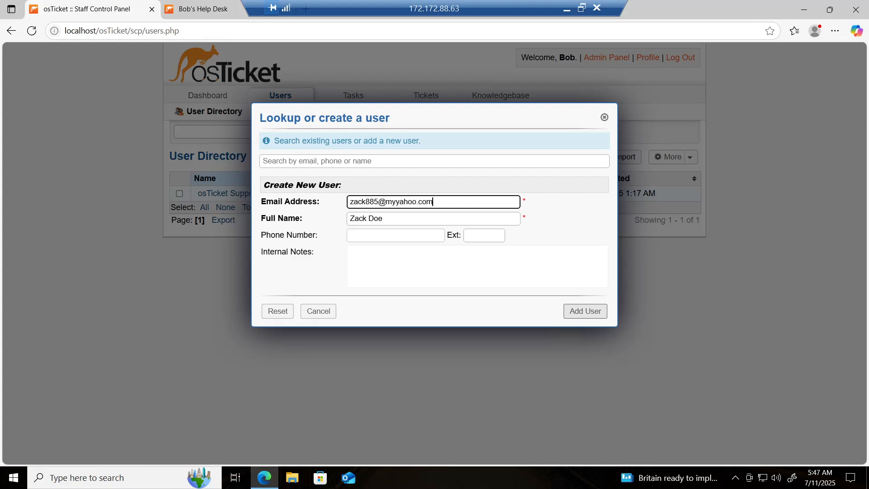
left_click(584, 312)
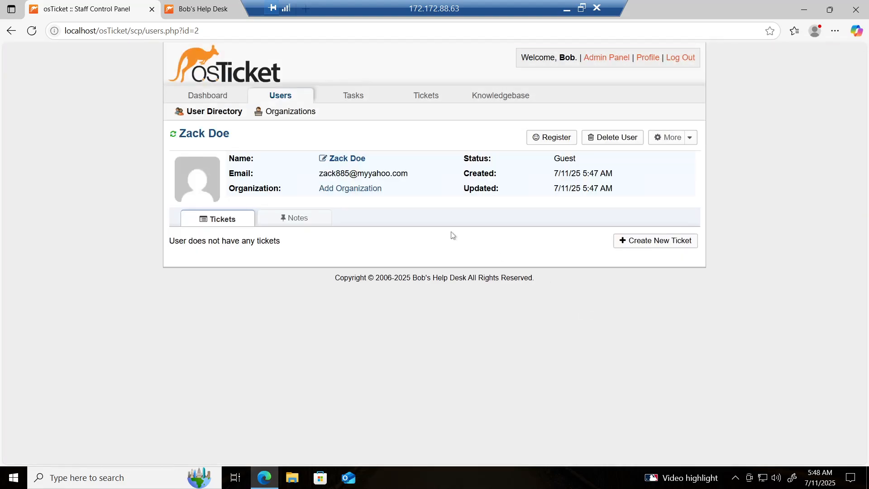
left_click(283, 96)
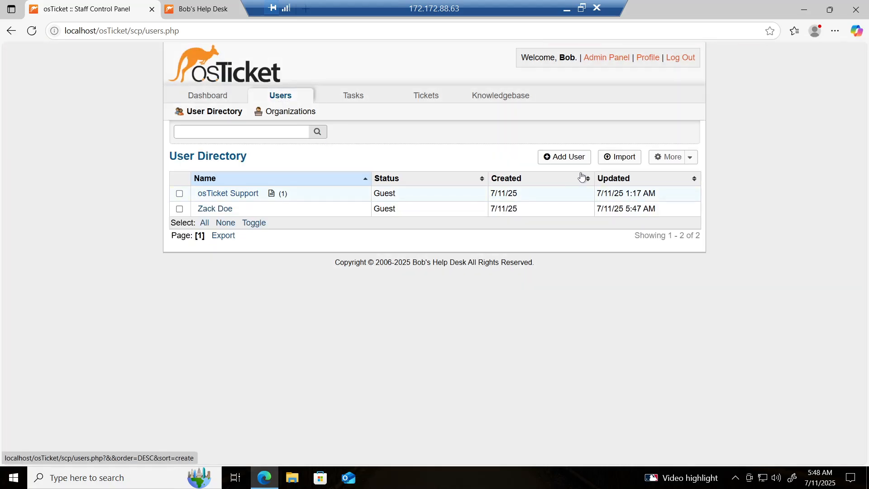
Add another guest end user, entering a full name and an e-mail address.
left_click(575, 156)
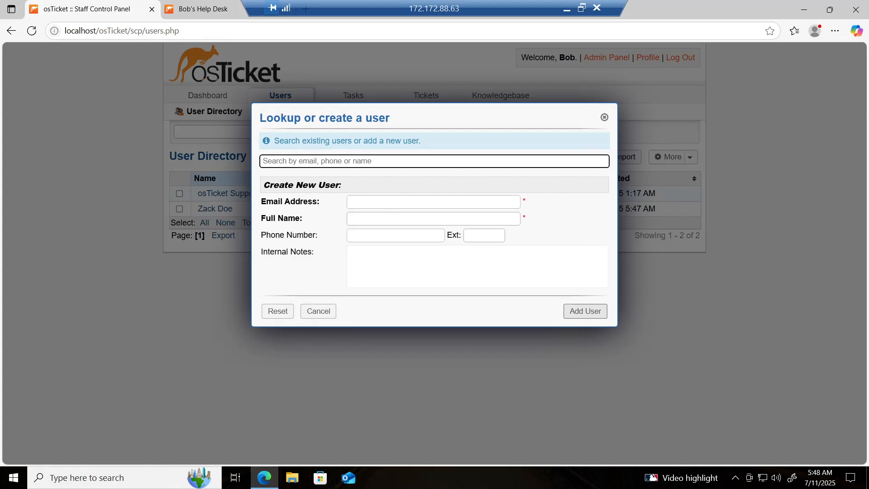
left_click(434, 219)
type("Sara")
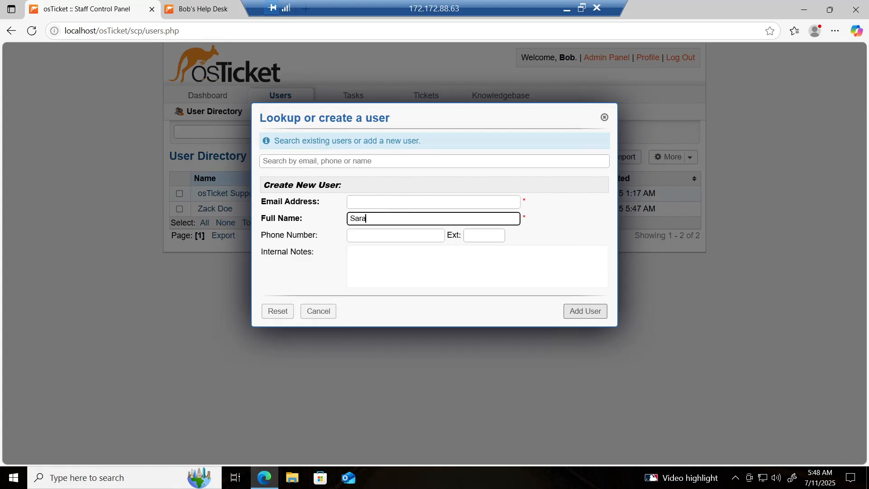
type("h Doe")
left_click(434, 202)
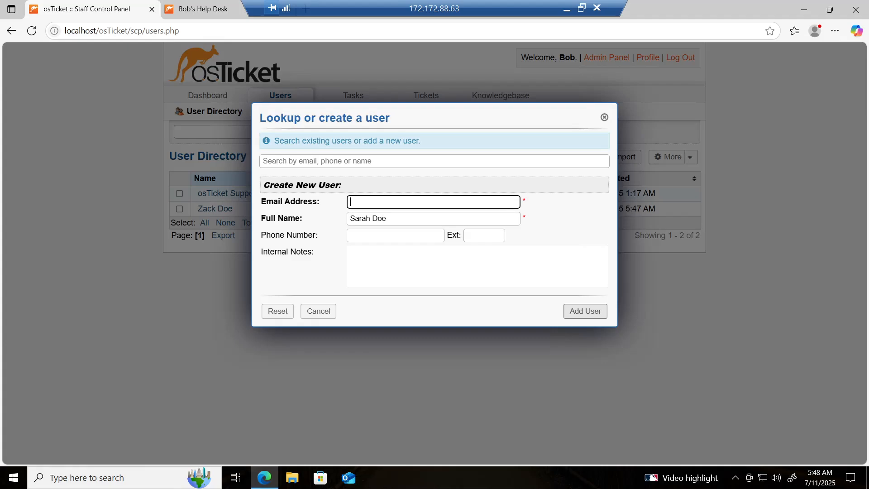
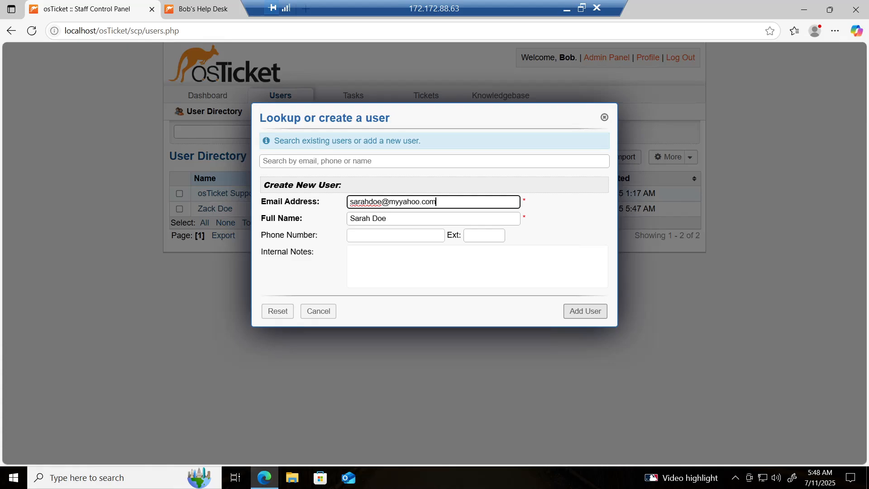
left_click(585, 311)
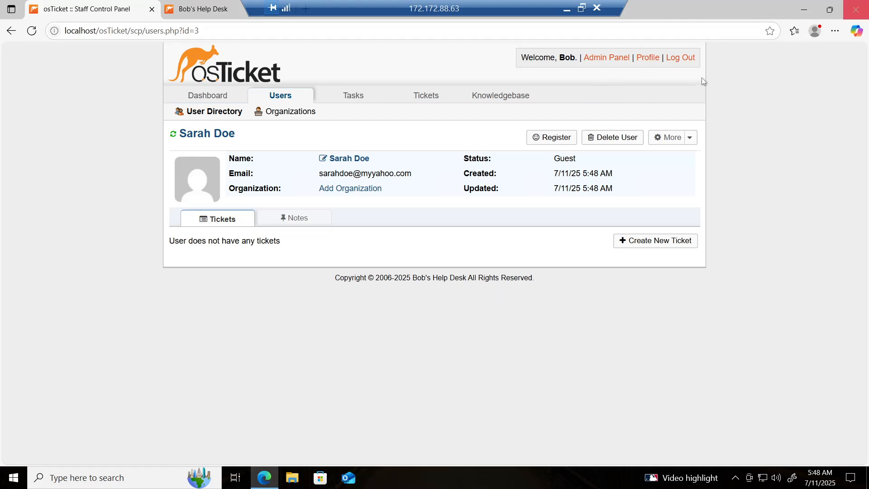
Open a new SLA plan form from Admin Panel > Manage > SLA.
left_click(601, 59)
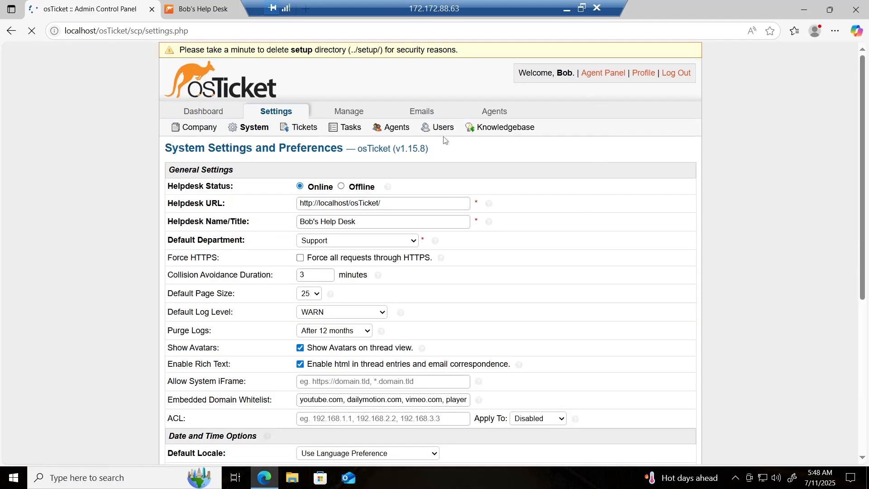
left_click(350, 113)
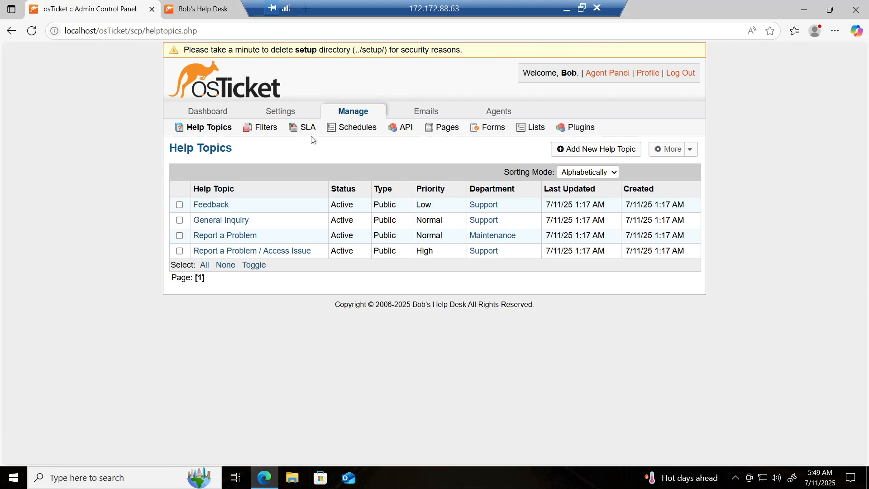
left_click(311, 130)
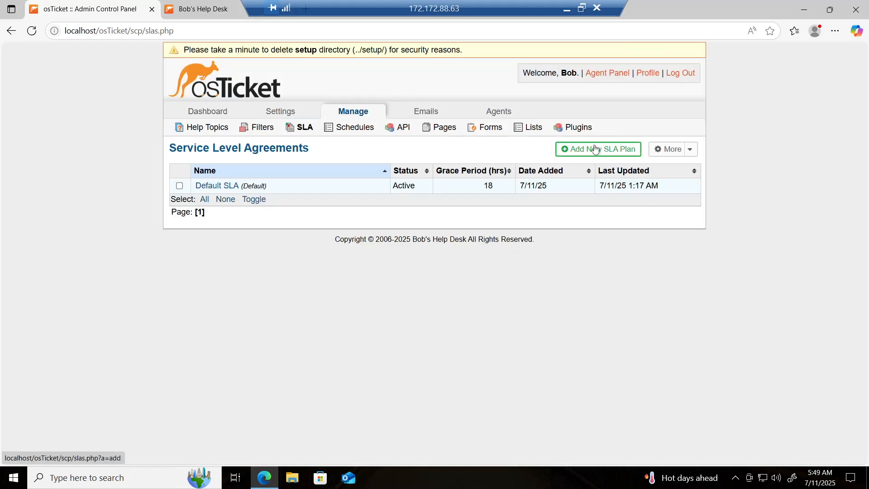
left_click(623, 154)
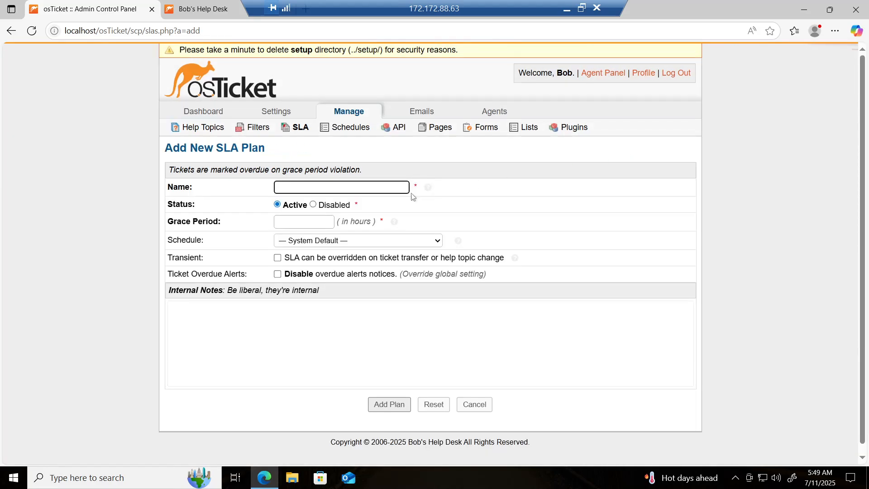
Create SLA plan 'Sev-A' with a 1-hour grace period on the 24/7 schedule.
left_click(345, 187)
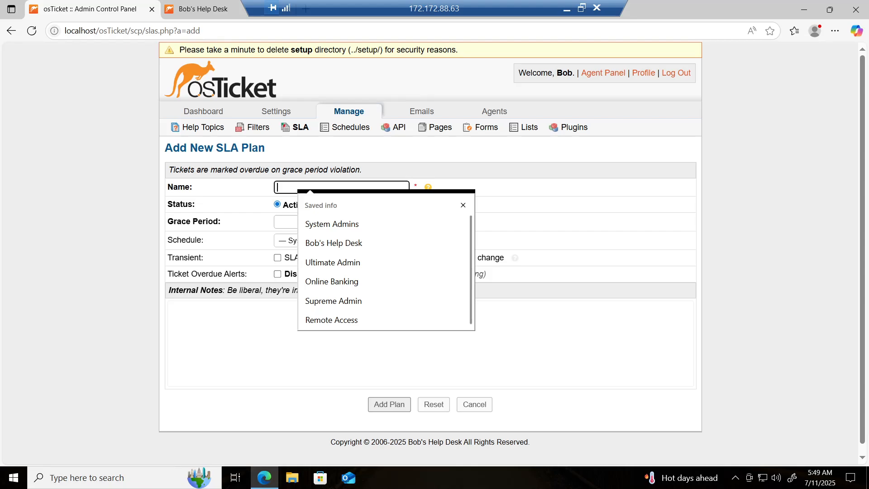
left_click(463, 205)
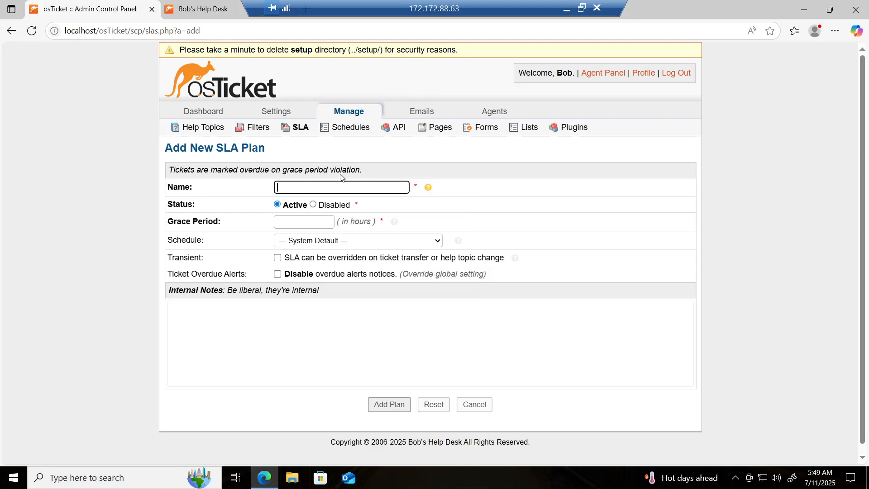
type("Sev-A")
left_click(318, 221)
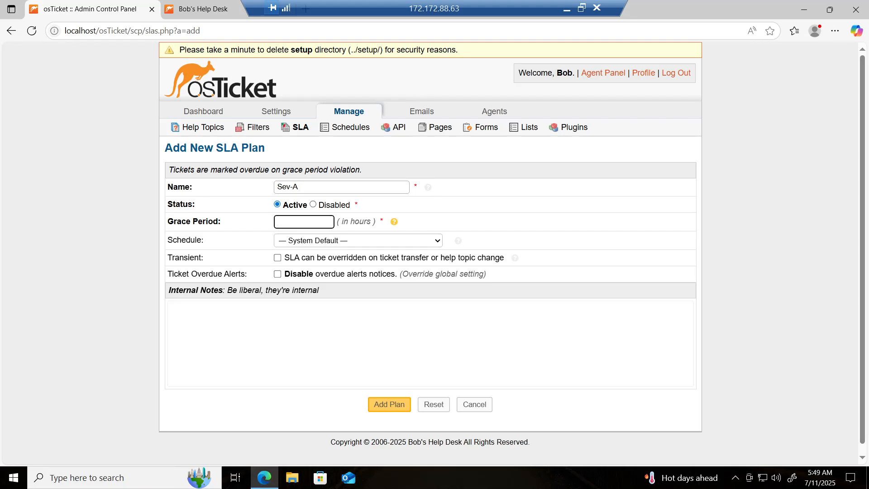
type("1")
left_click(301, 248)
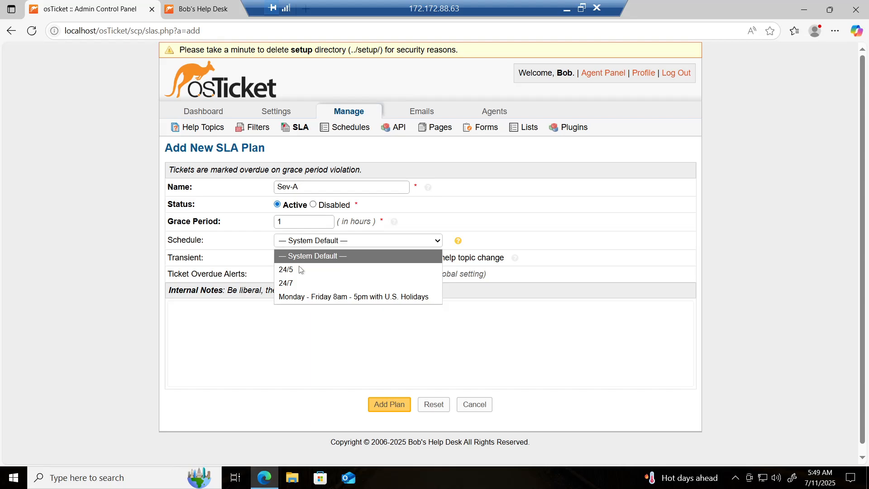
left_click(299, 283)
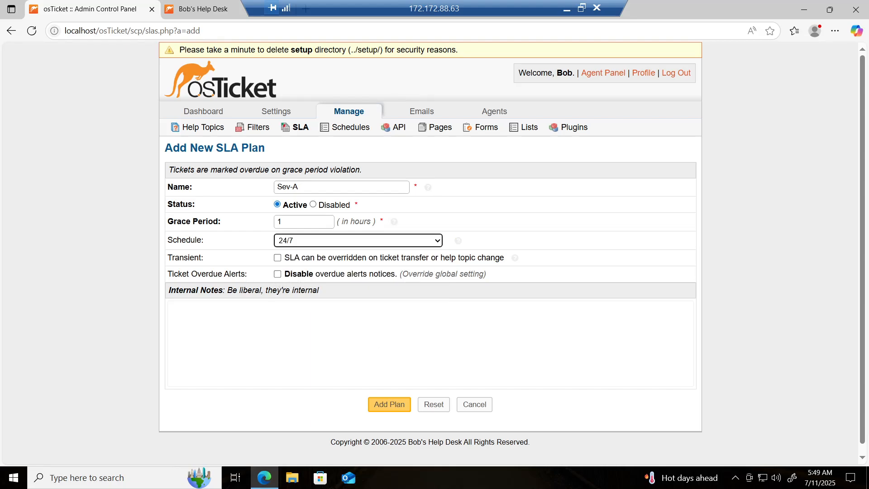
left_click(392, 405)
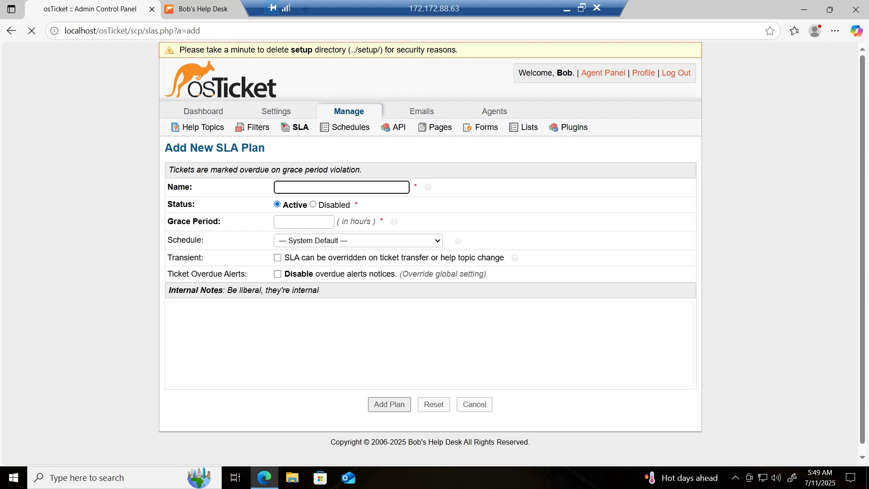
Fill in 'Sev-B' with grace period 4 and schedule 24/7, then add the plan.
type("Sev-B")
left_click(292, 225)
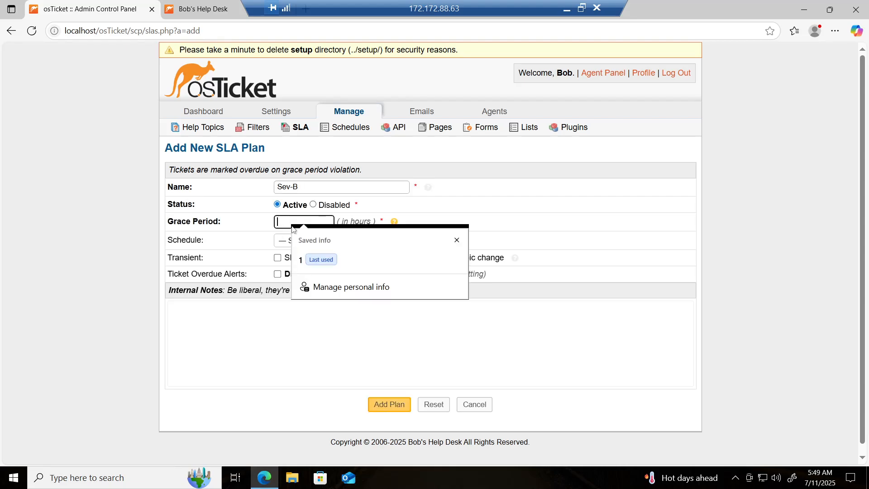
type("4")
left_click(298, 245)
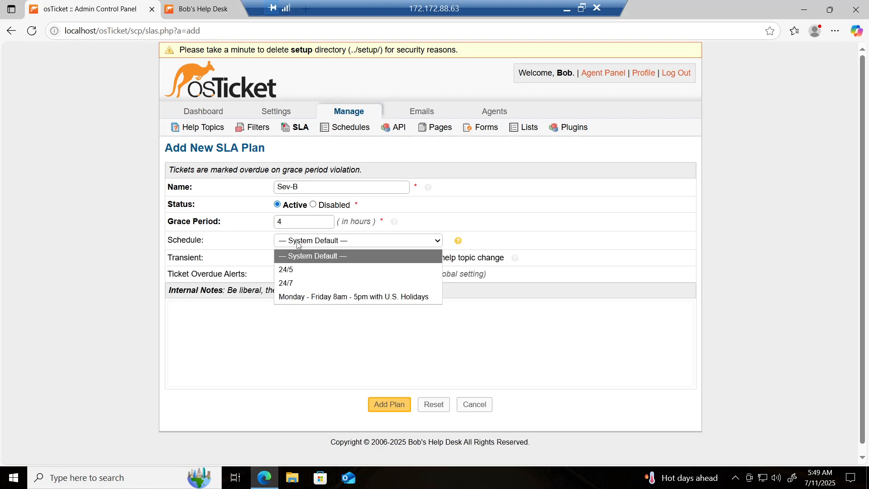
left_click(311, 282)
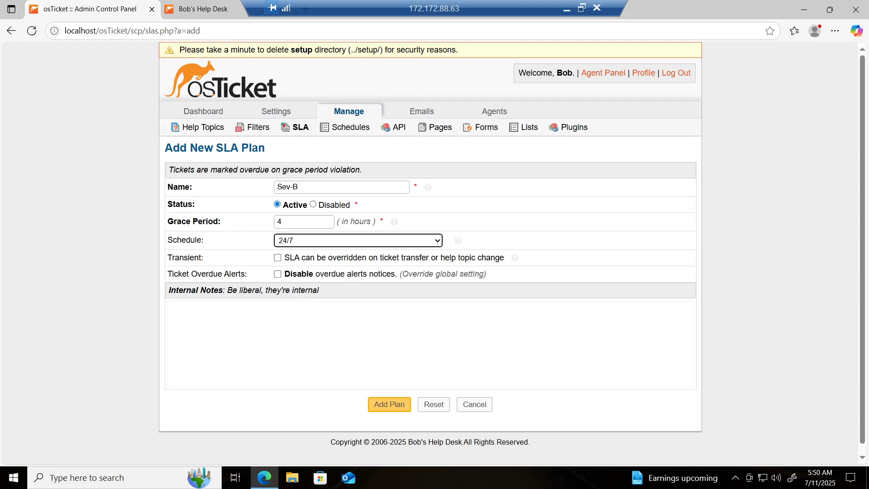
left_click(390, 404)
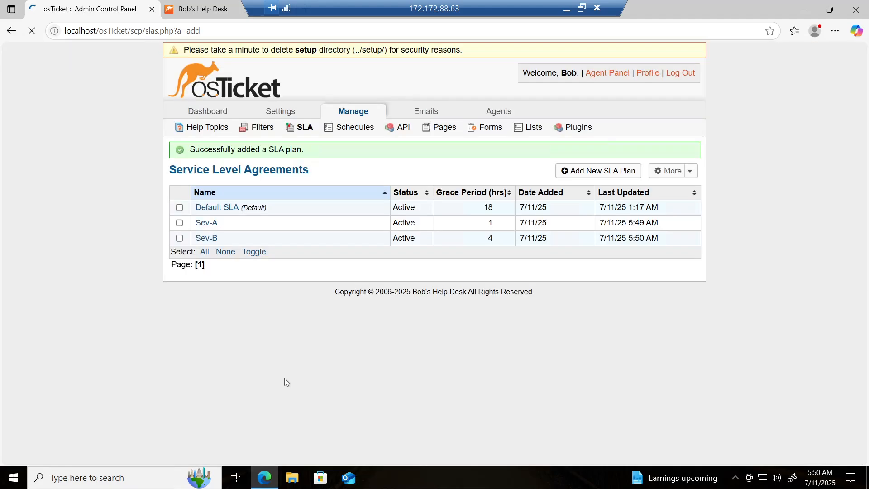
Add SLA plan 'Sev-C' with 8-hour grace on the Monday–Friday 8am–5pm U.S. Holidays schedule.
left_click(607, 175)
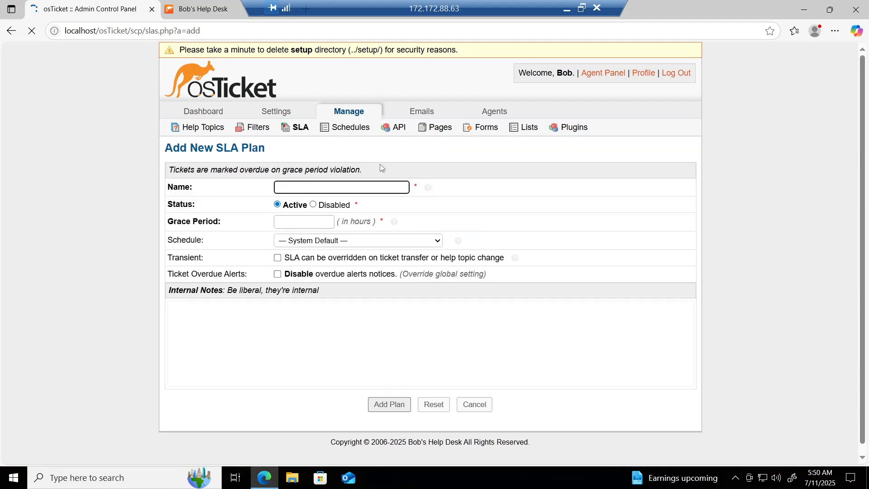
type("Sev-C")
left_click(318, 221)
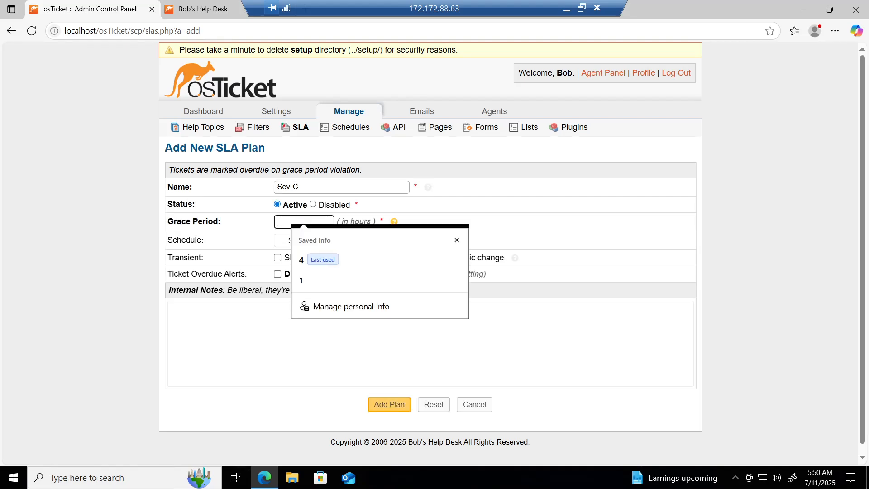
type("8")
left_click(318, 244)
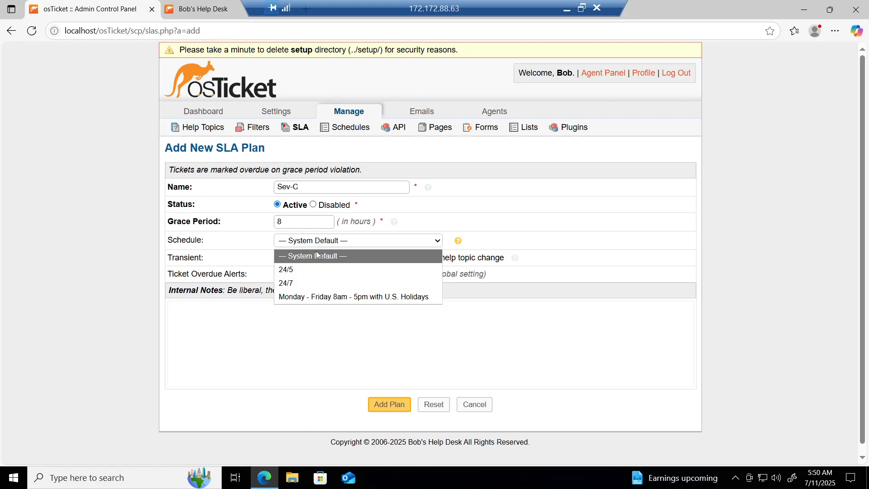
left_click(315, 297)
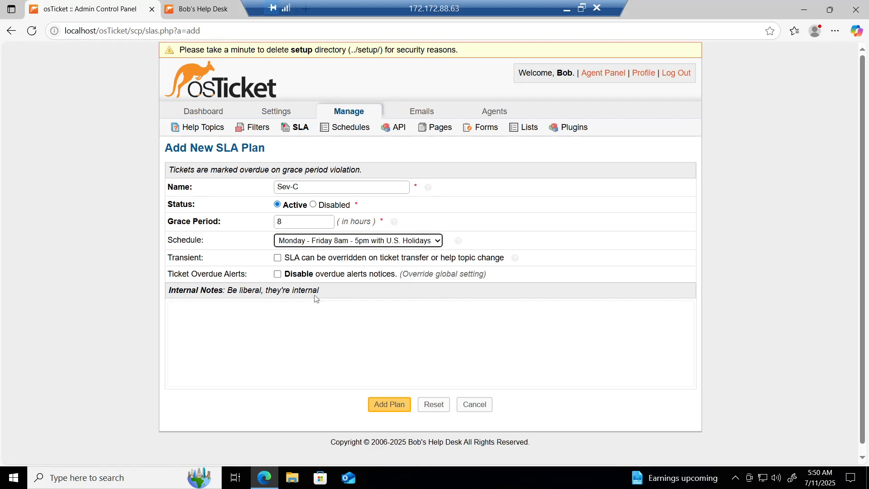
left_click(389, 404)
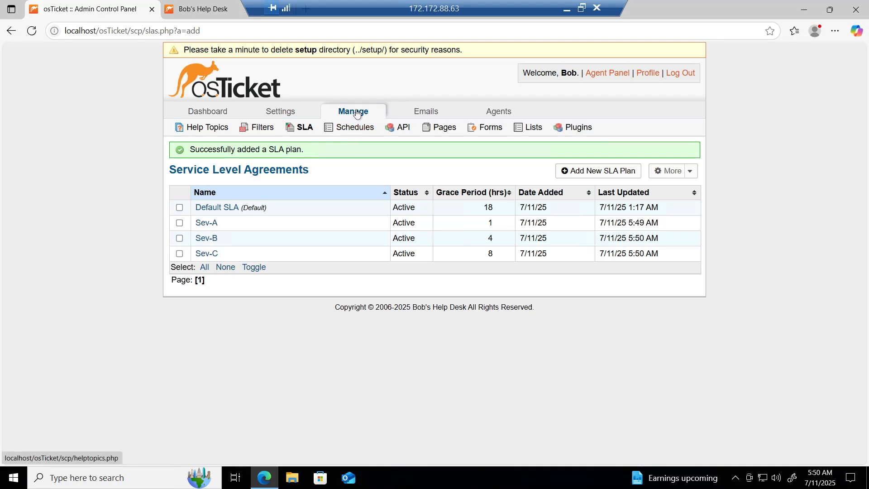
Create help topic 'Business Critical Outage' with parent topic Report a Problem.
left_click(206, 131)
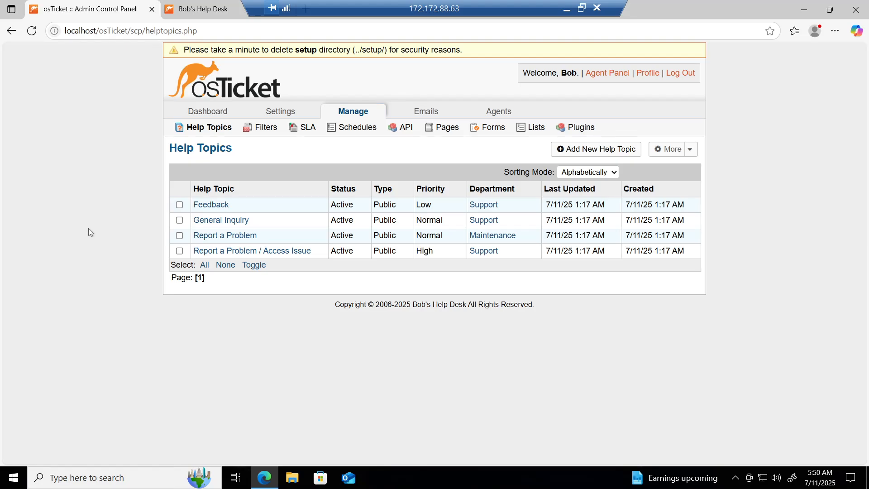
left_click(614, 154)
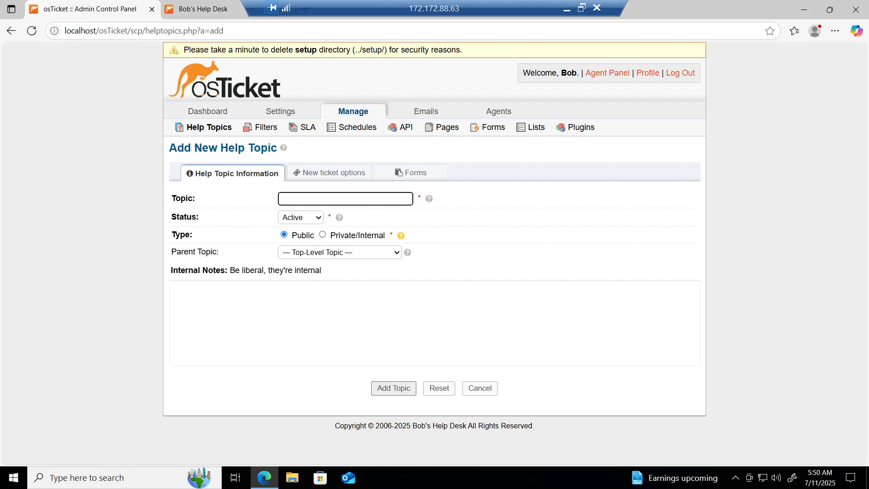
type("Business")
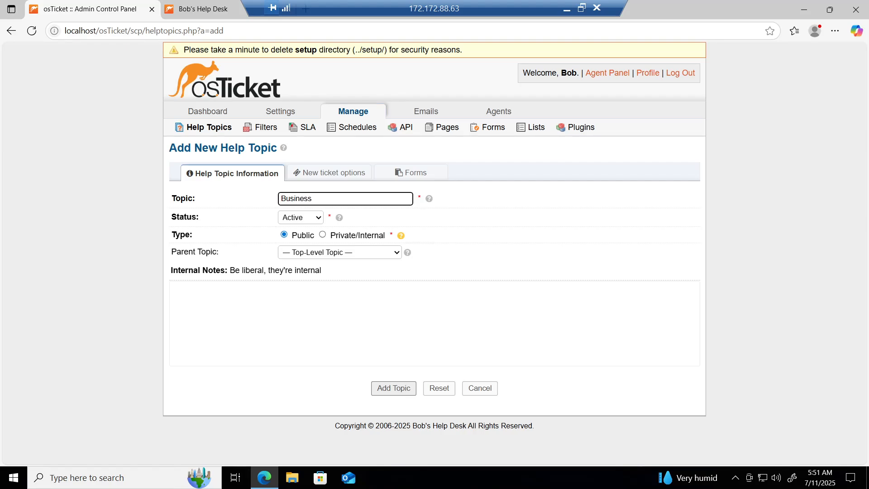
type(" Critical Outage")
left_click(337, 254)
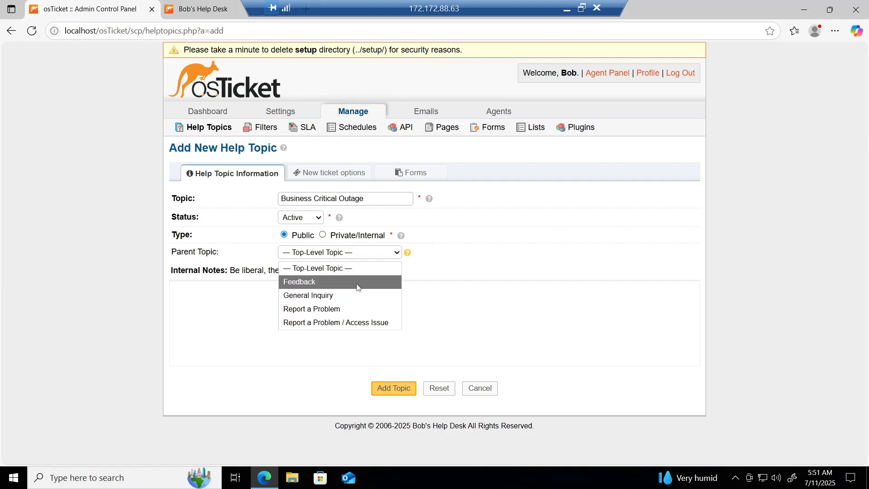
left_click(350, 306)
left_click(400, 392)
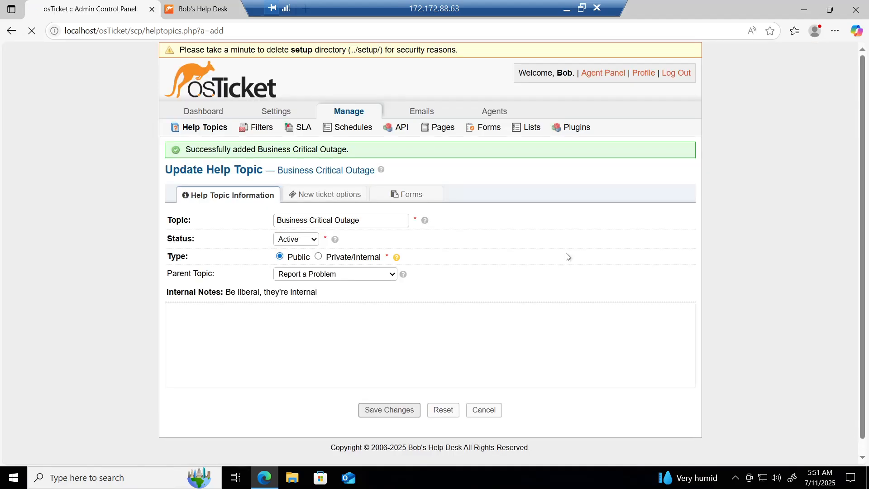
left_click(201, 128)
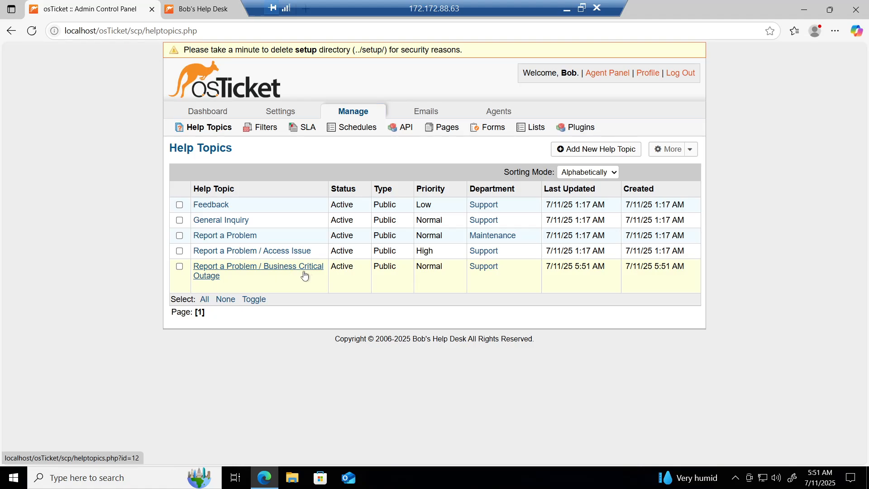
Add help topic 'Personal Computer Issues' under Report a Problem, fixing a typo in the name.
left_click(577, 150)
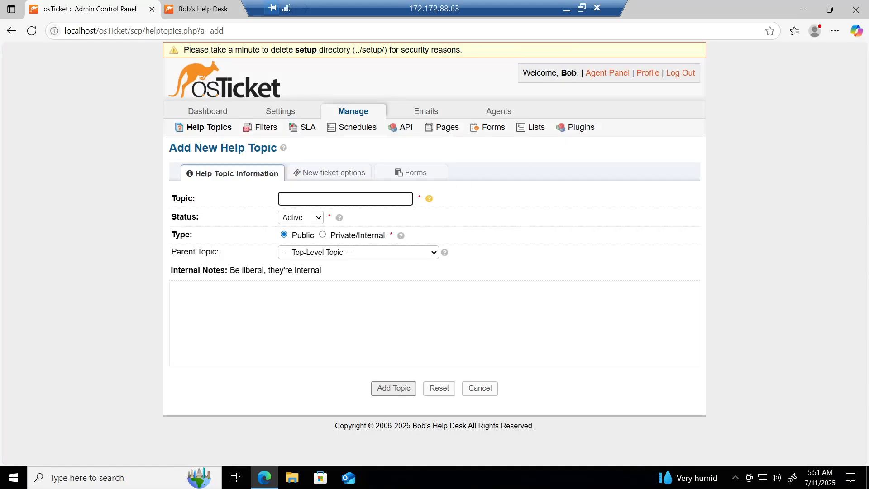
type("Personal Cmp")
key("ctrl+shift+Left")
type("Computer Issues")
left_click(358, 255)
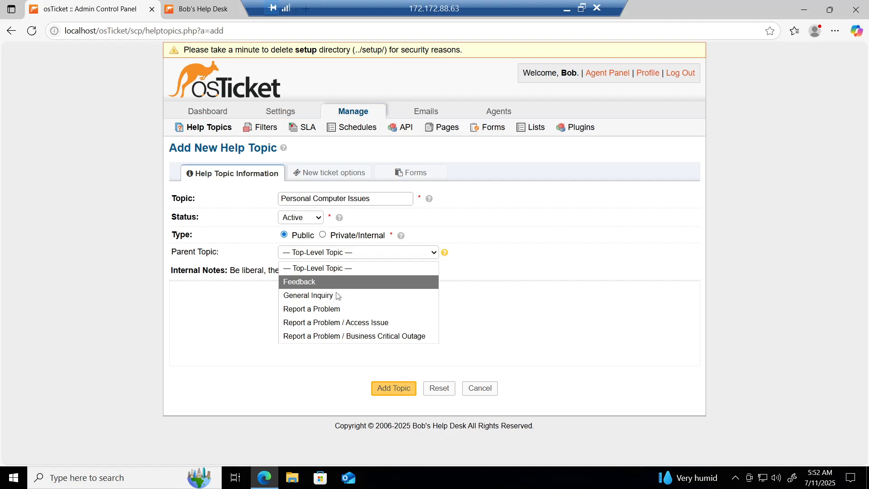
left_click(338, 309)
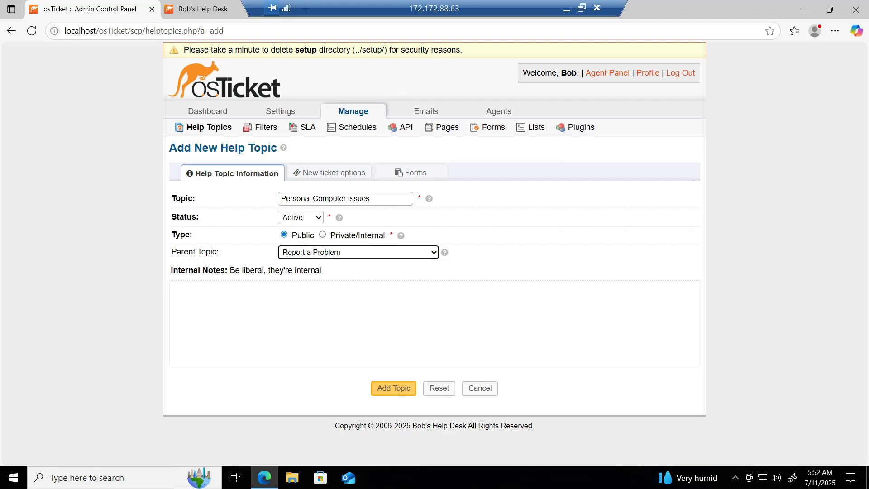
left_click(401, 394)
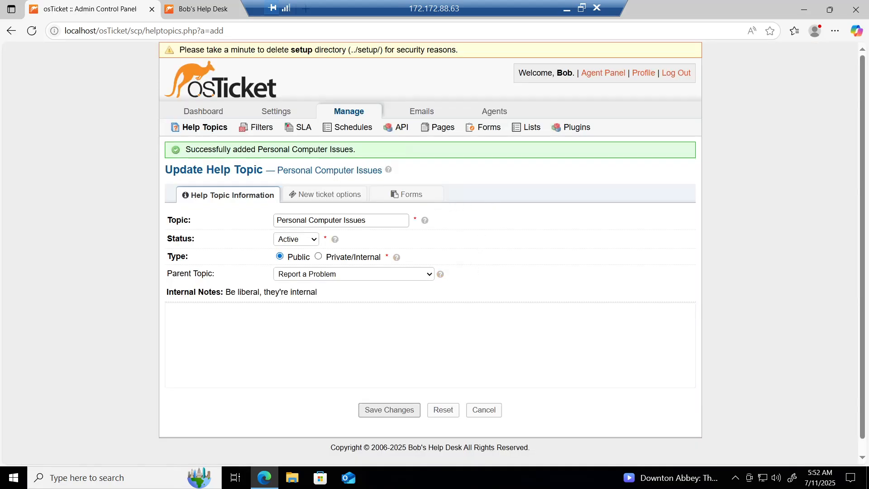
left_click(194, 132)
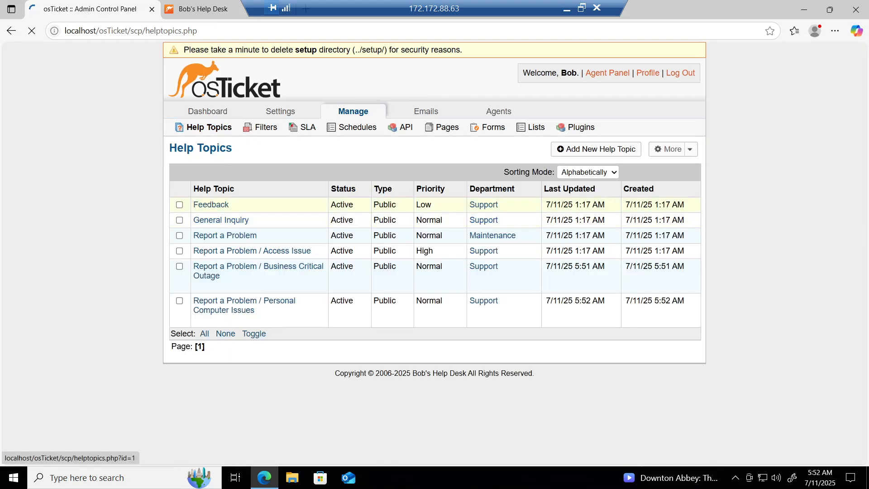
Add help topic 'Equipment Requested' with General Inquiry as its parent topic.
left_click(605, 149)
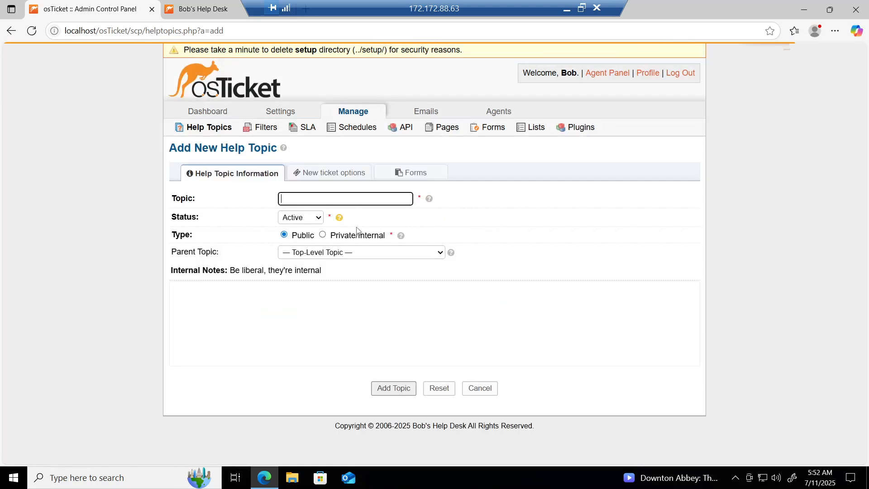
type("Equi")
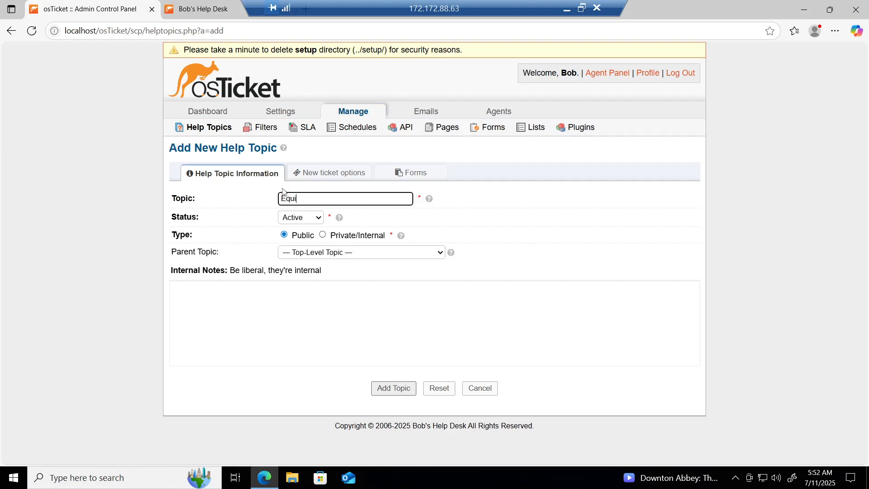
type("opempment Requested")
left_click(312, 257)
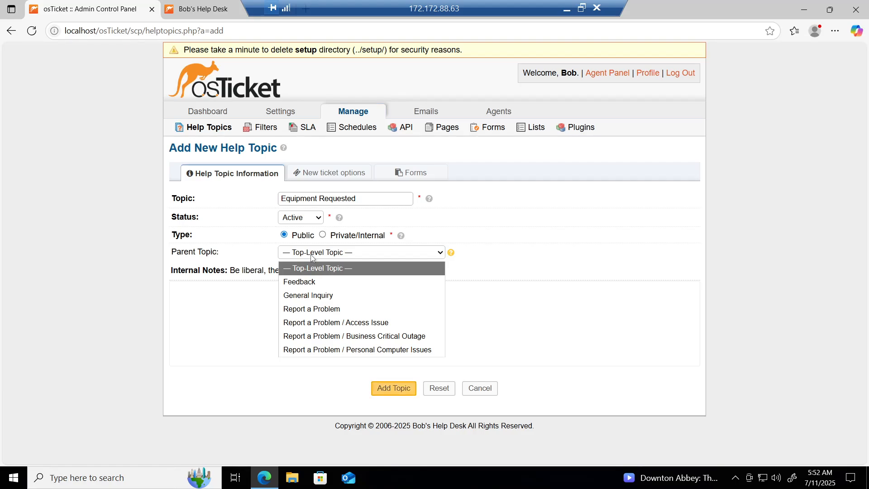
left_click(330, 297)
left_click(386, 390)
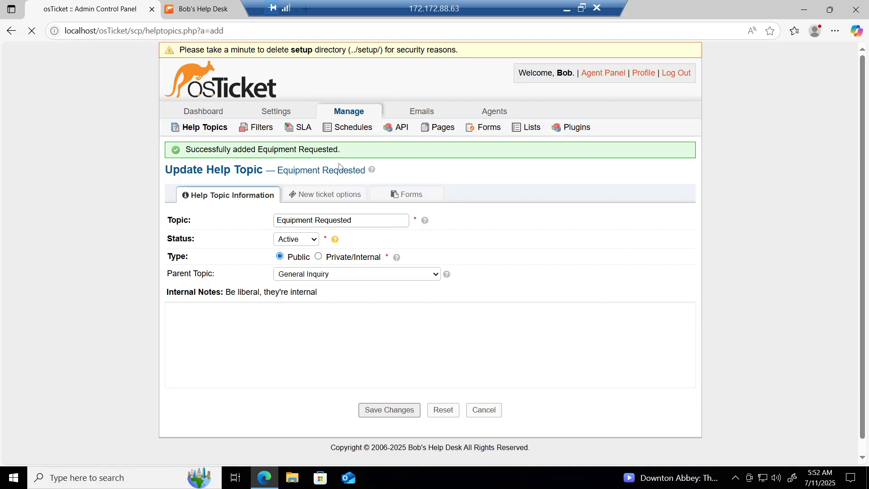
left_click(202, 132)
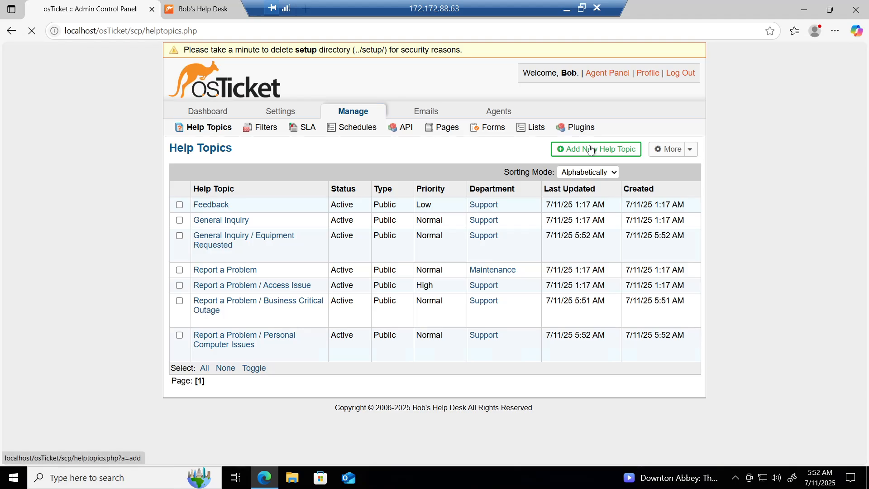
Add help topic 'Password Reset' with Report a Problem as parent and save it.
left_click(591, 148)
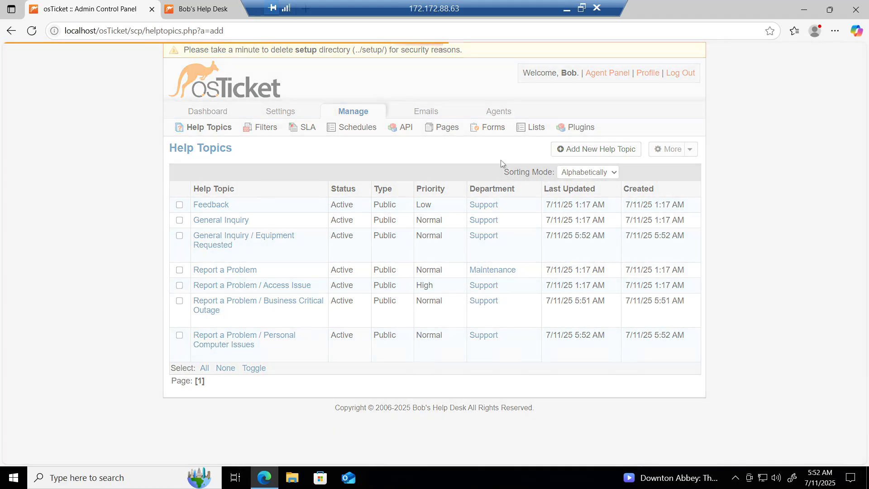
type("P")
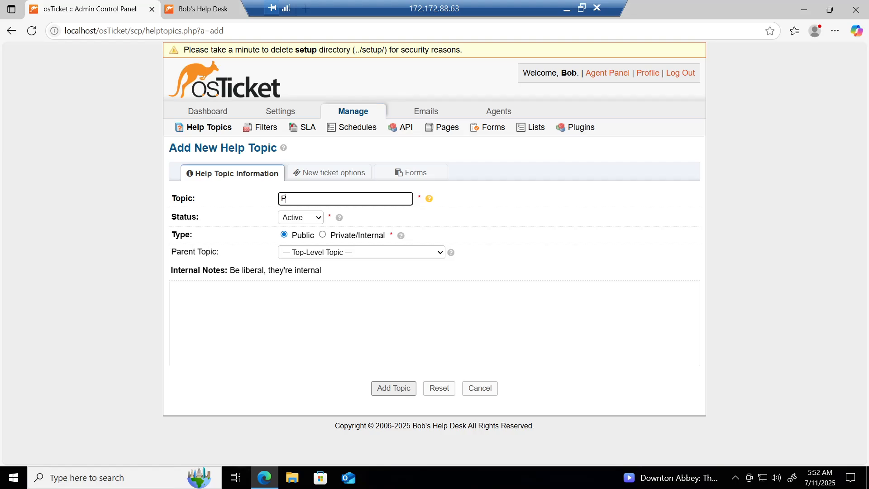
type("assword Reset")
left_click(313, 257)
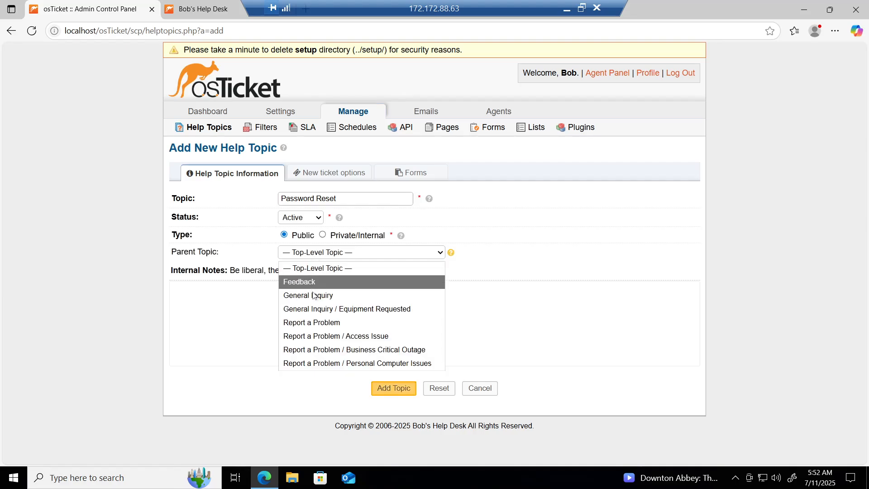
left_click(325, 323)
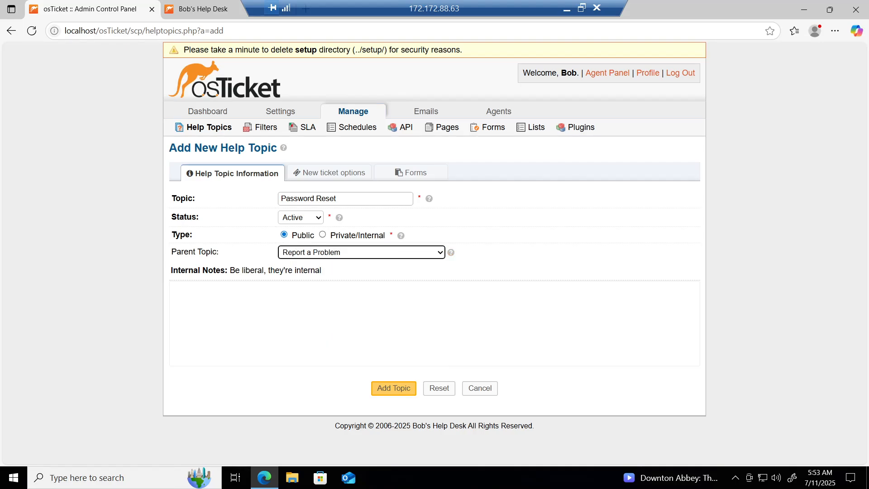
left_click(396, 390)
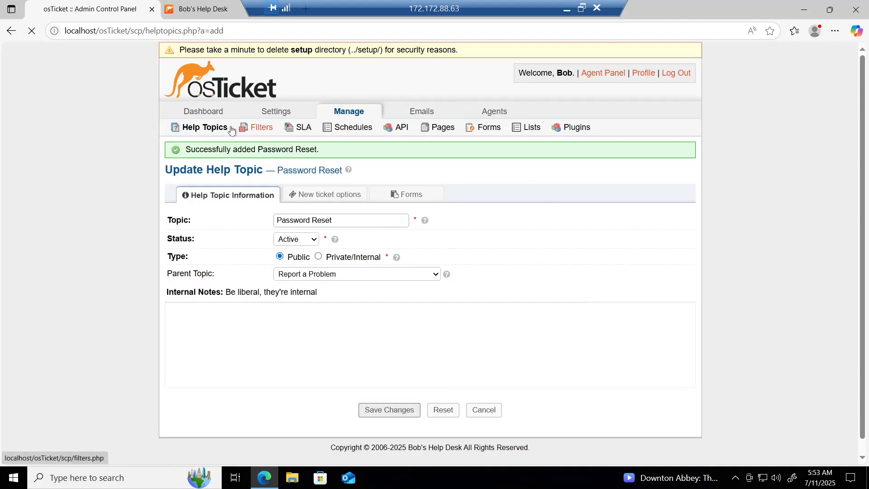
Enter topic name 'Other', choose General Inquiry as parent, and add the topic.
left_click(208, 130)
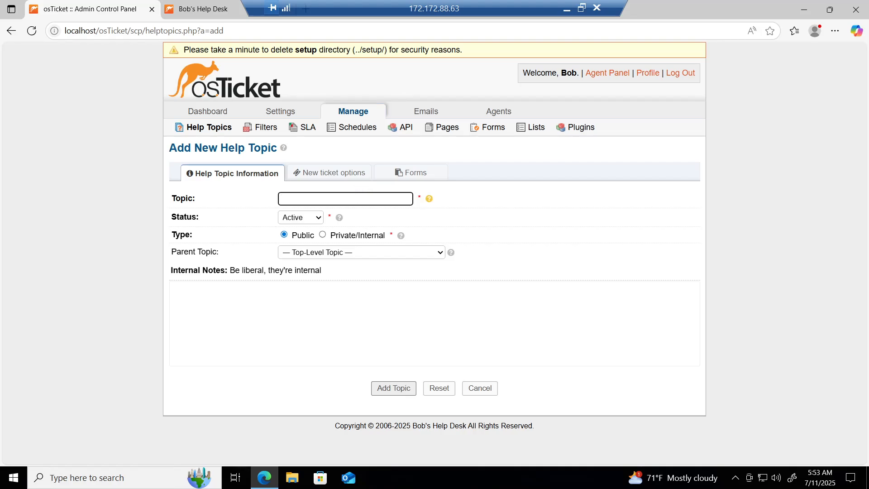
type("Other")
left_click(322, 257)
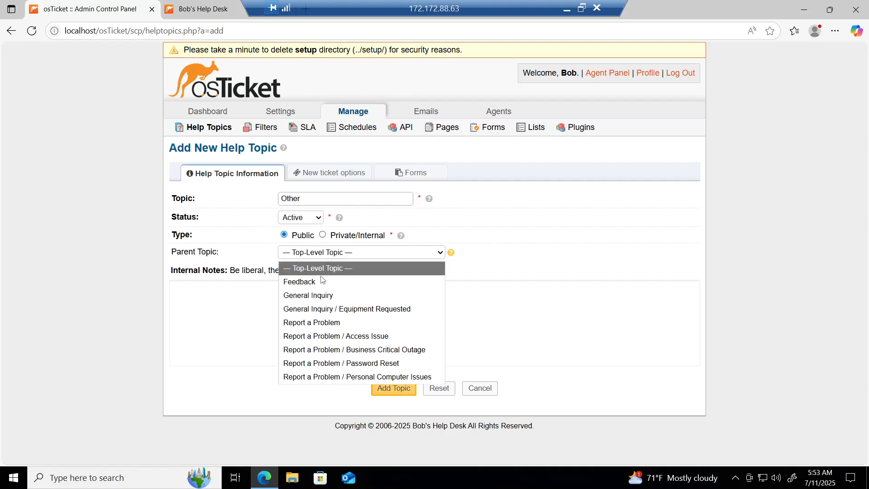
left_click(323, 295)
left_click(394, 388)
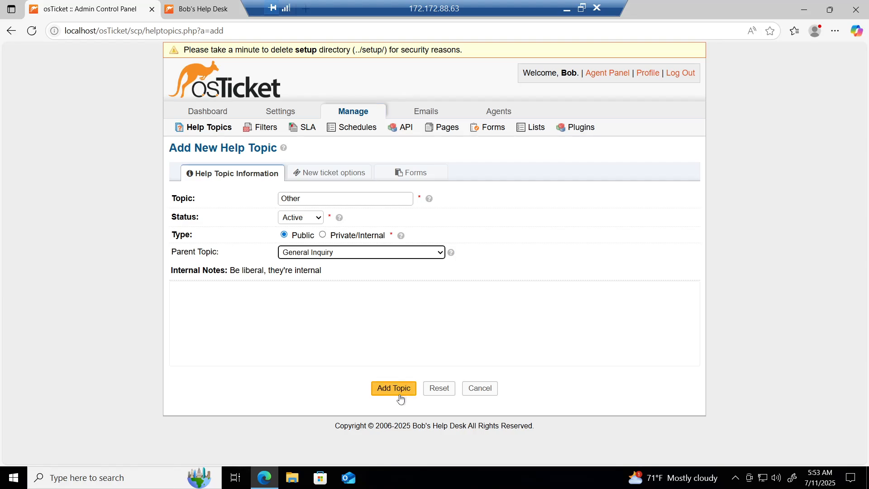